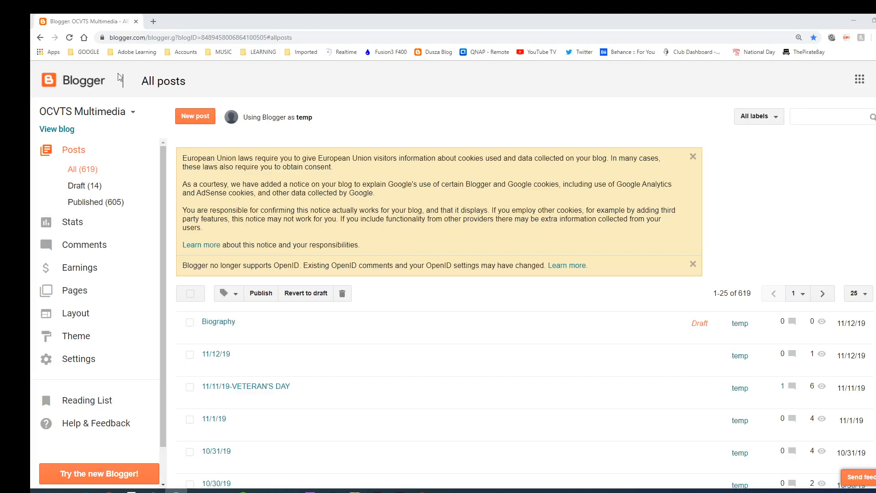
# Open the OCVTS Multimedia blog dropdown to list every blog on the account
pyautogui.click(80, 118)
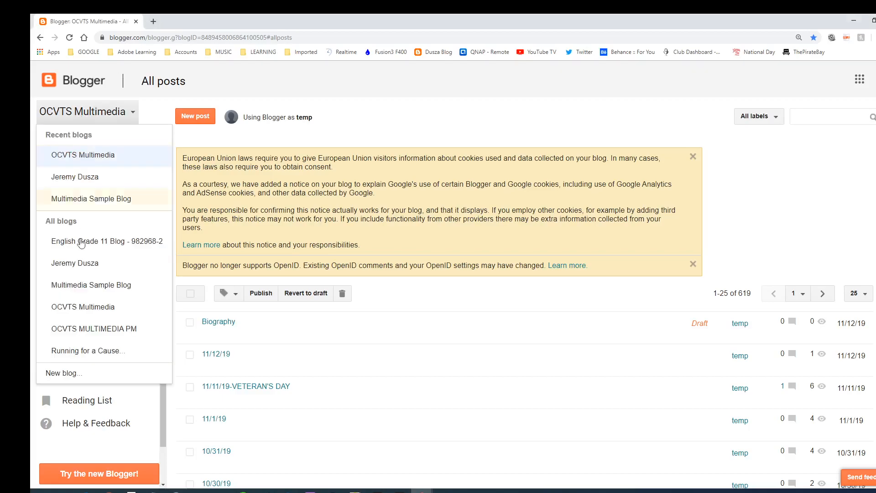
# Choose New blog... to open the Create a new blog dialog, moving the teacher console aside
pyautogui.click(64, 375)
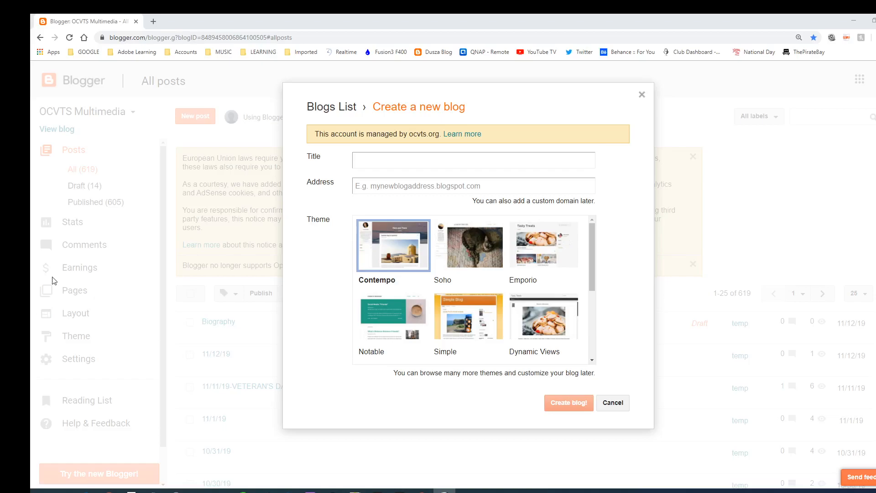
pyautogui.click(366, 162)
pyautogui.moveTo(30, 92); pyautogui.dragTo(354, 93)
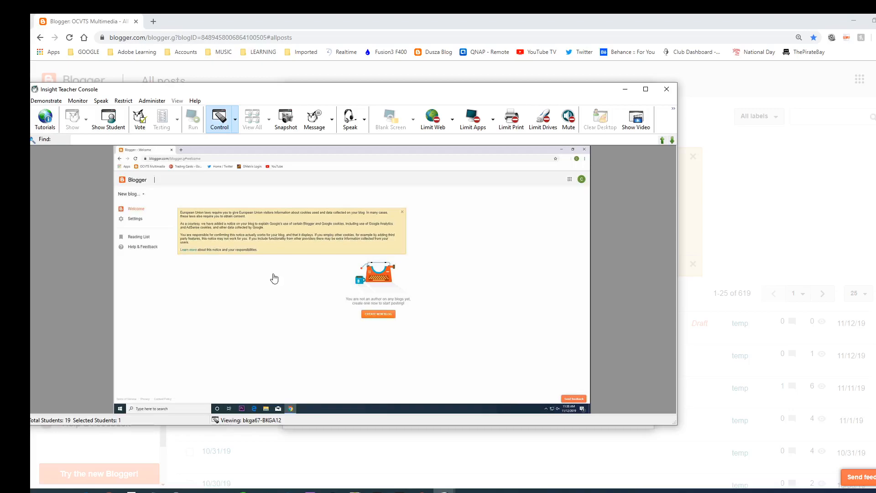
pyautogui.click(378, 314)
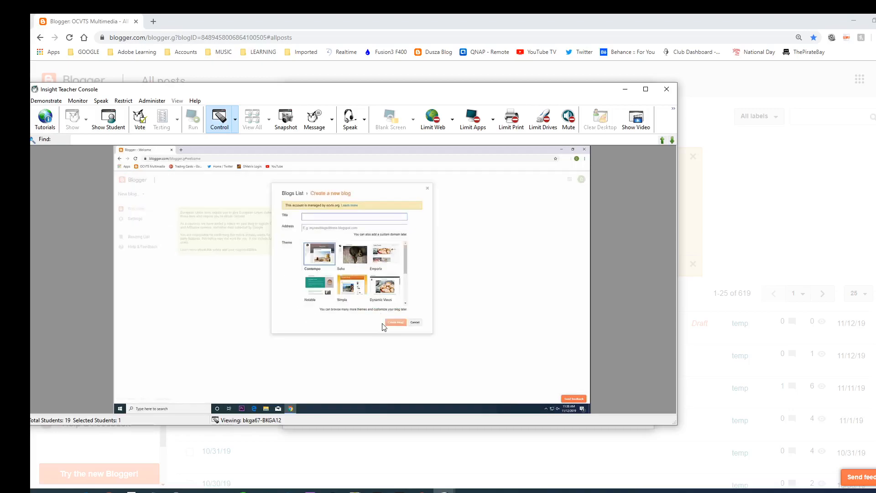
pyautogui.moveTo(406, 259); pyautogui.dragTo(406, 288)
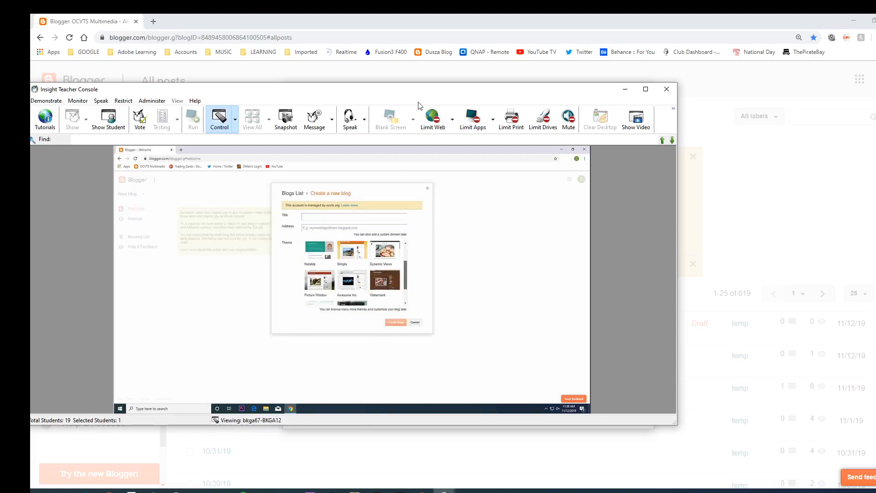
pyautogui.moveTo(429, 94); pyautogui.dragTo(32, 98)
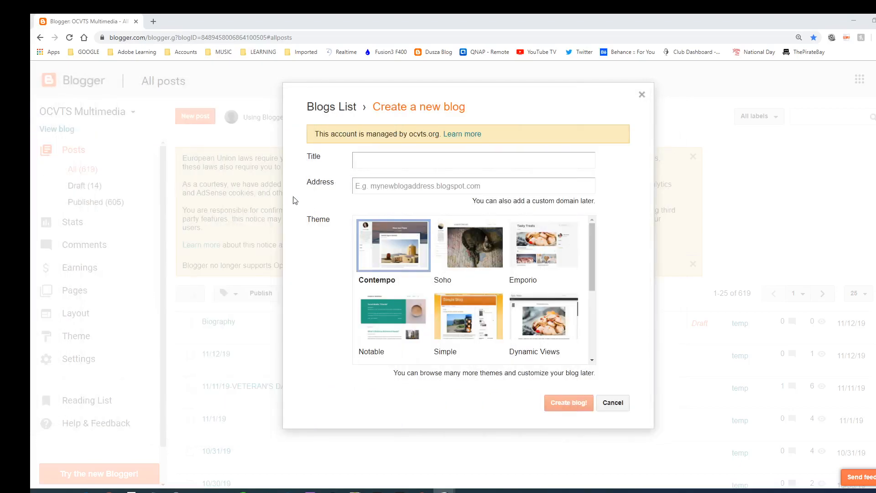
# Enter 'OCVTS Multimedia' as the new blog's title, then open a new browser tab
pyautogui.click(378, 160)
pyautogui.write('O')
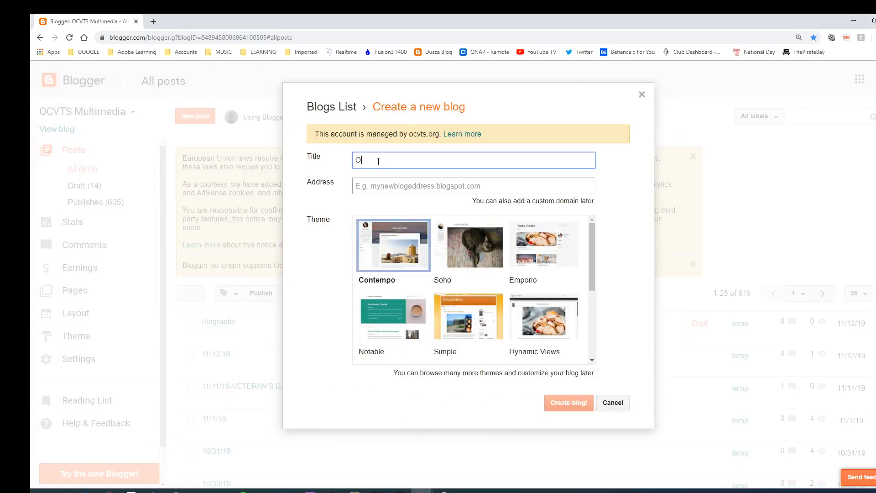
pyautogui.write('CVTS Multimedia')
pyautogui.click(154, 20)
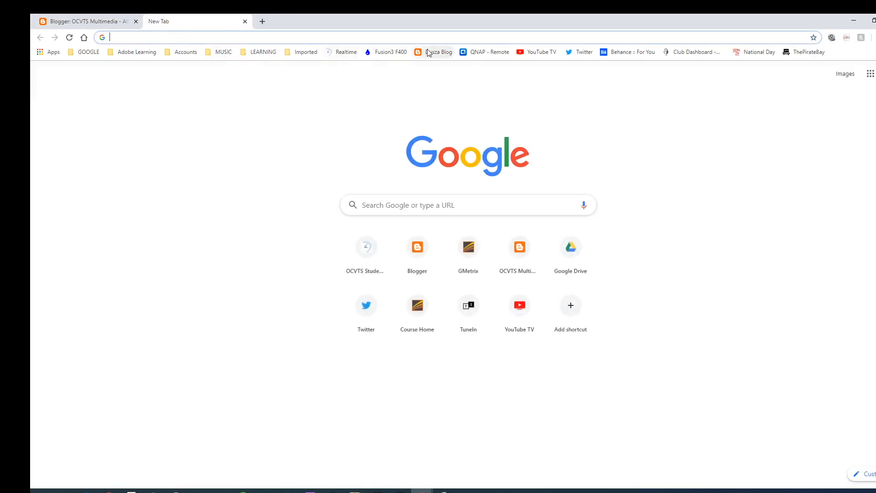
# Open the OCVTS Multimedia class blog from the bookmark, browse its posts, then open another tab
pyautogui.click(428, 53)
pyautogui.scroll(-20, 319, 185)
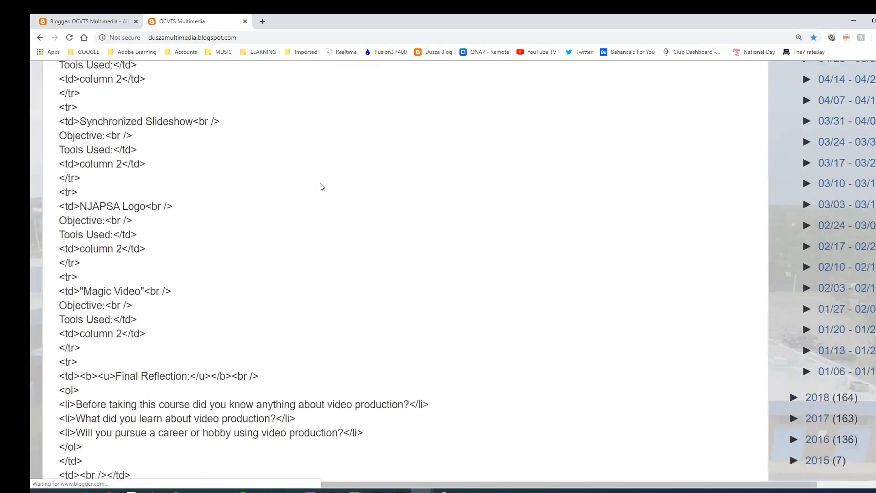
pyautogui.scroll(8, 321, 183)
pyautogui.scroll(-14, 320, 183)
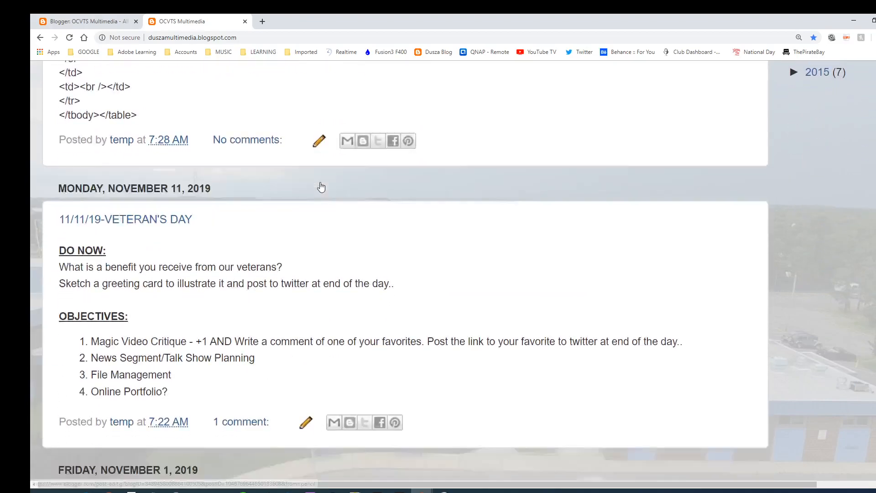
pyautogui.scroll(-6, 322, 185)
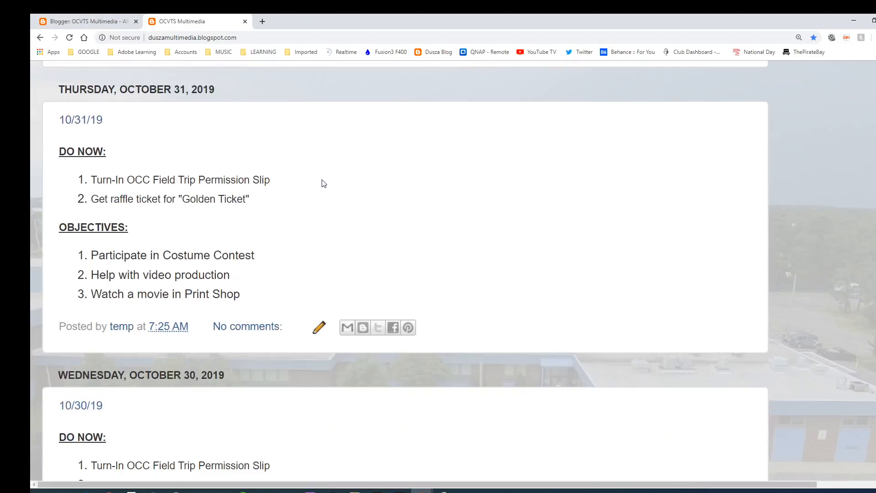
pyautogui.scroll(-4, 323, 185)
pyautogui.scroll(-3, 321, 184)
pyautogui.scroll(15, 322, 184)
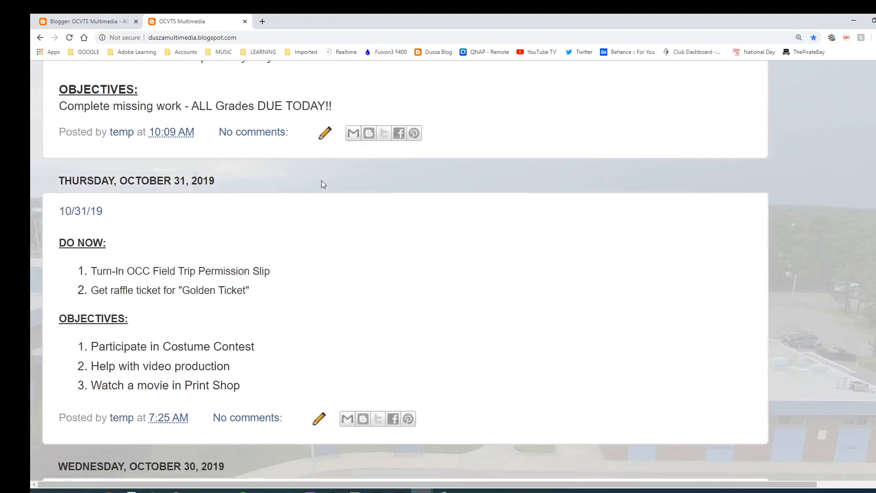
pyautogui.scroll(20, 322, 184)
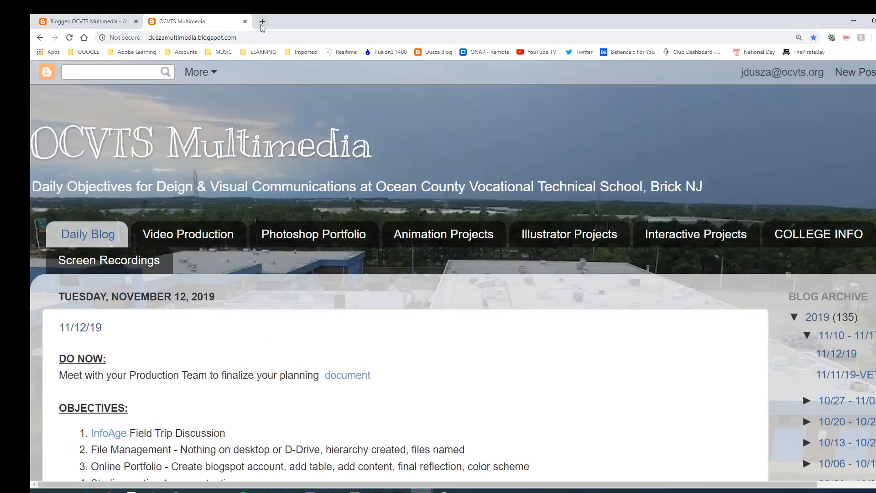
pyautogui.click(262, 23)
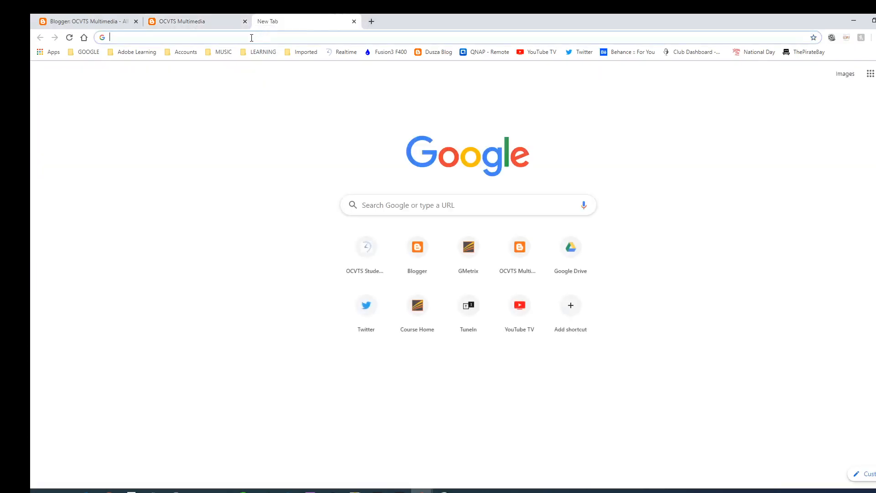
# Search Google for 'bestbuy', open the Best Buy homepage, then return to the Blogger tab
pyautogui.write('bestbuy')
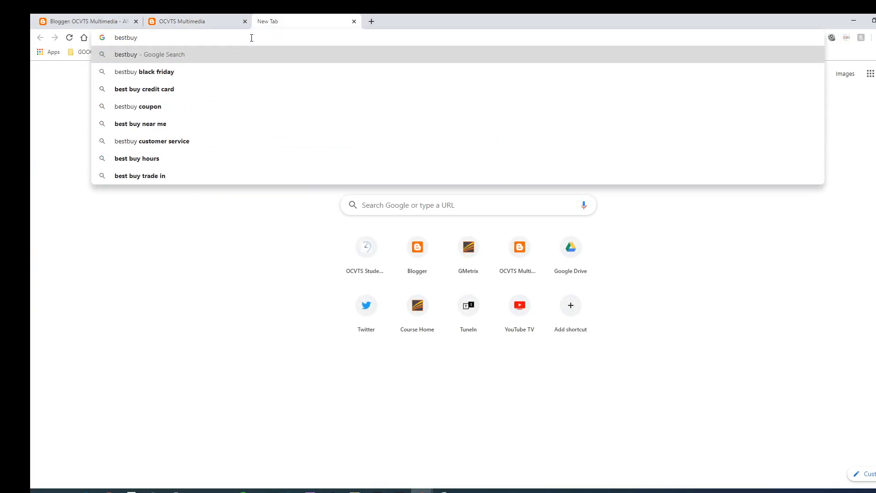
pyautogui.press('Return')
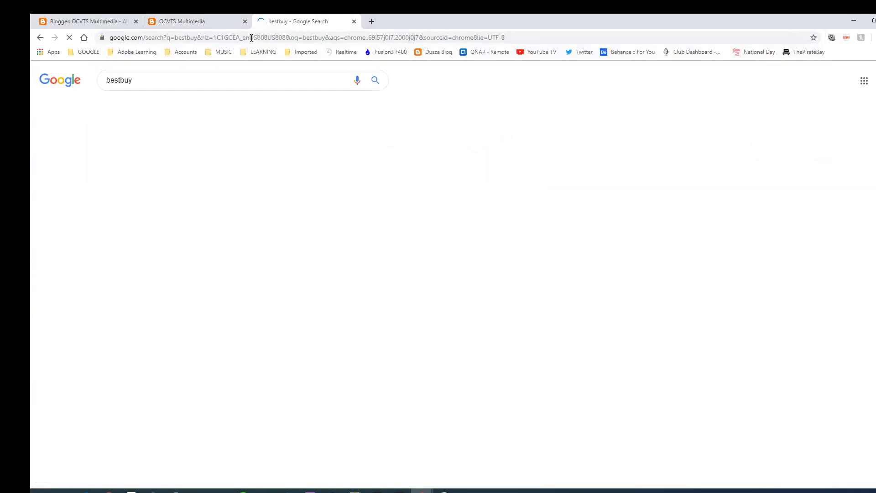
pyautogui.click(178, 145)
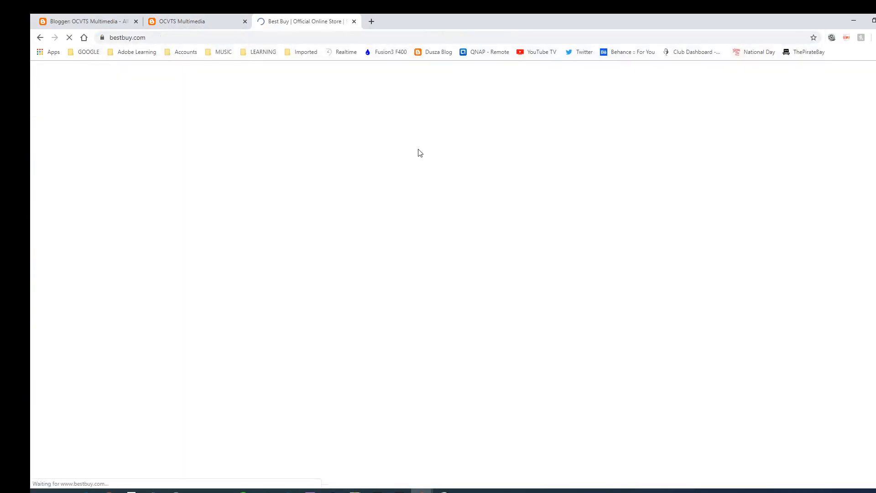
pyautogui.scroll(-20, 425, 171)
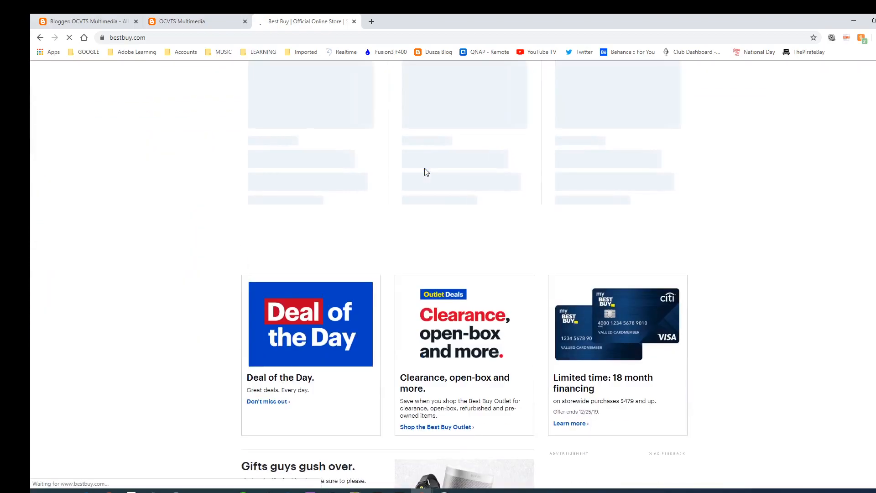
pyautogui.scroll(10, 424, 172)
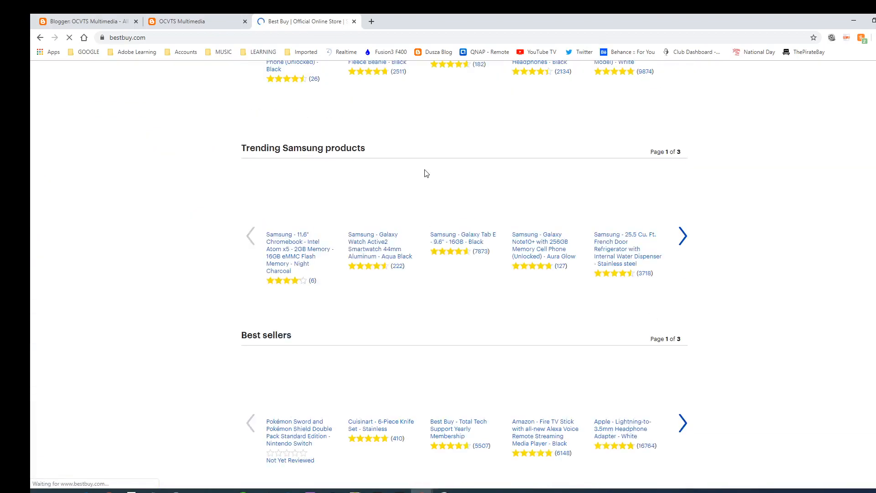
pyautogui.scroll(5, 425, 173)
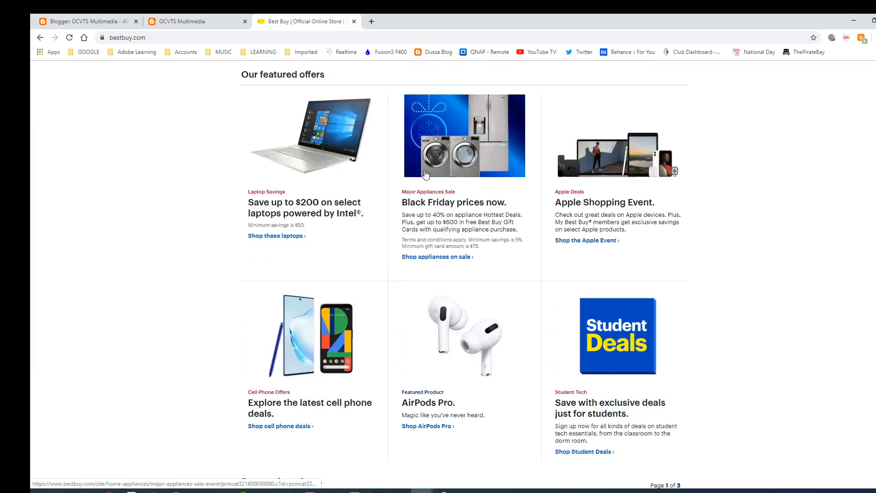
pyautogui.scroll(8, 403, 150)
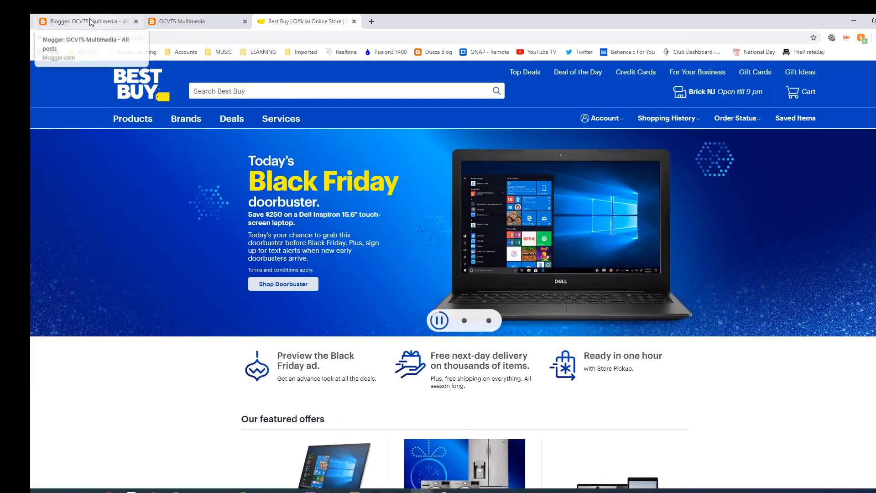
pyautogui.click(90, 22)
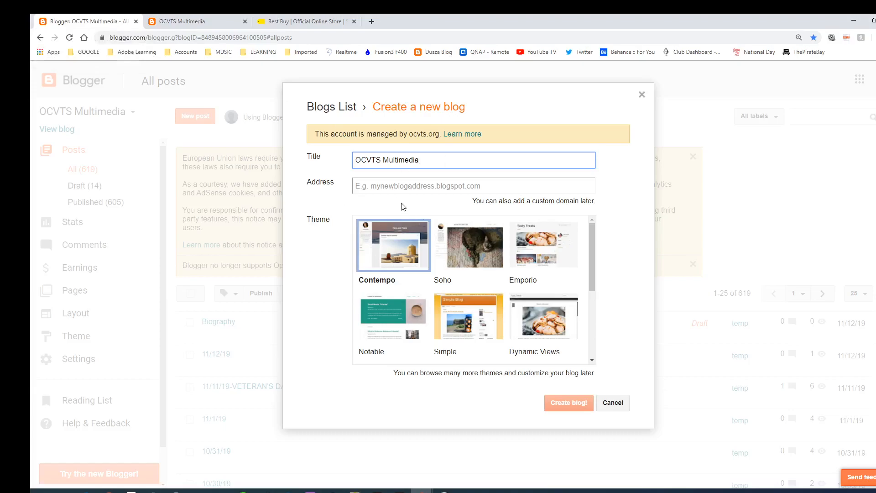
pyautogui.click(386, 186)
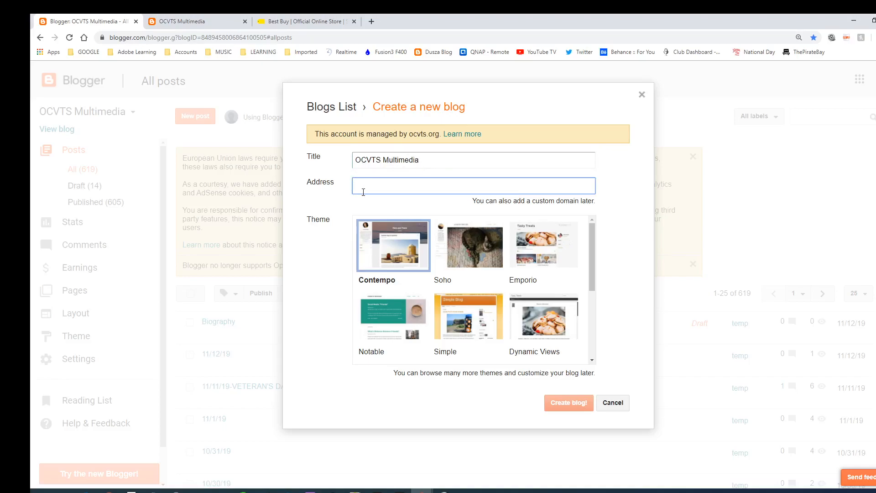
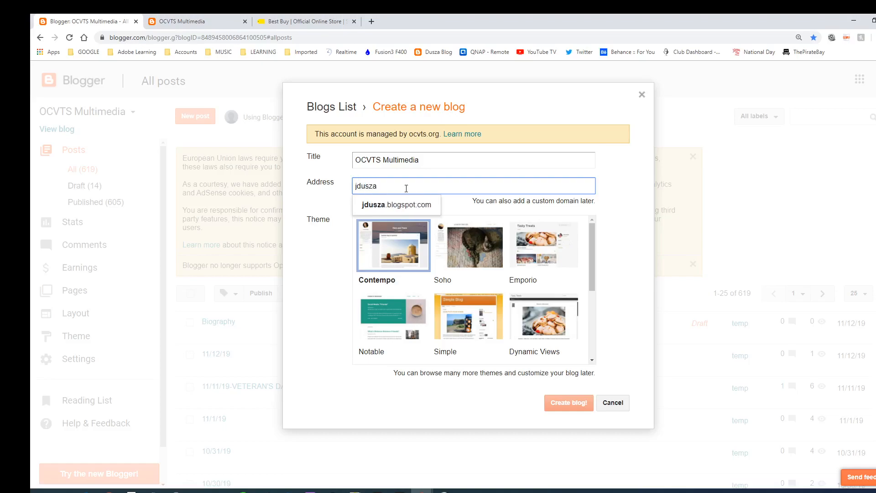
pyautogui.click(387, 205)
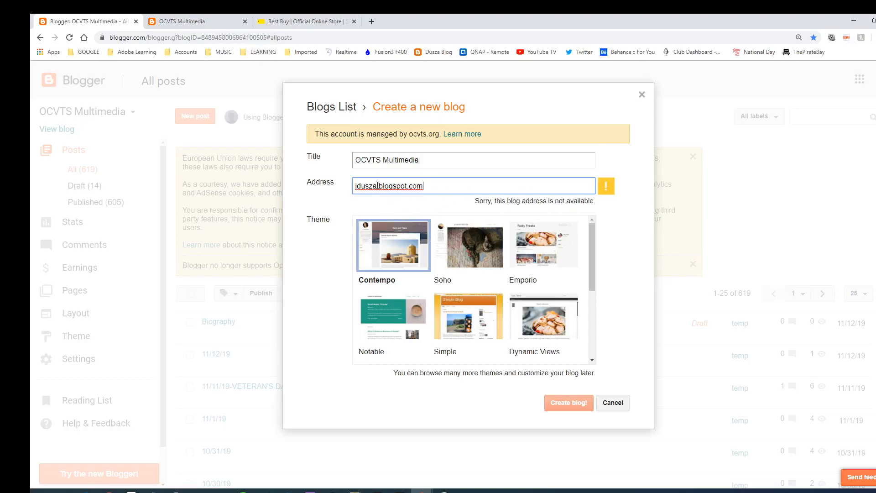
pyautogui.write('76')
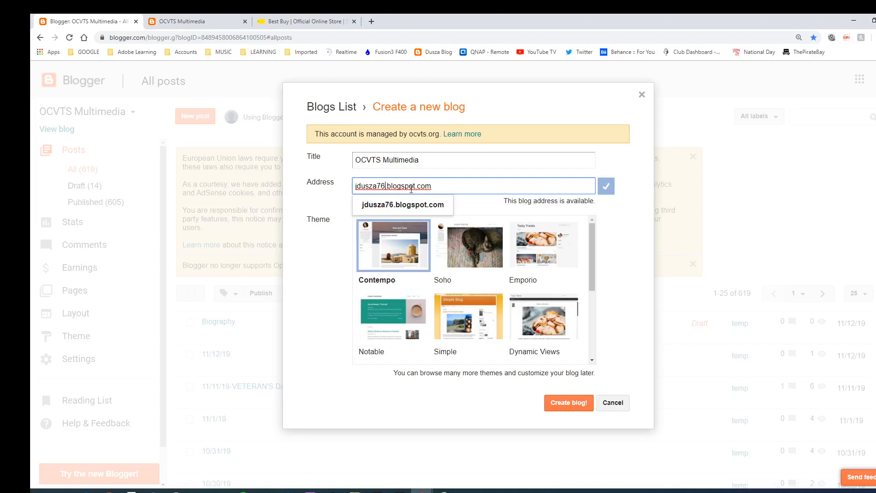
# Select the Simple theme, then cancel the new blog without creating it
pyautogui.click(456, 314)
pyautogui.click(457, 313)
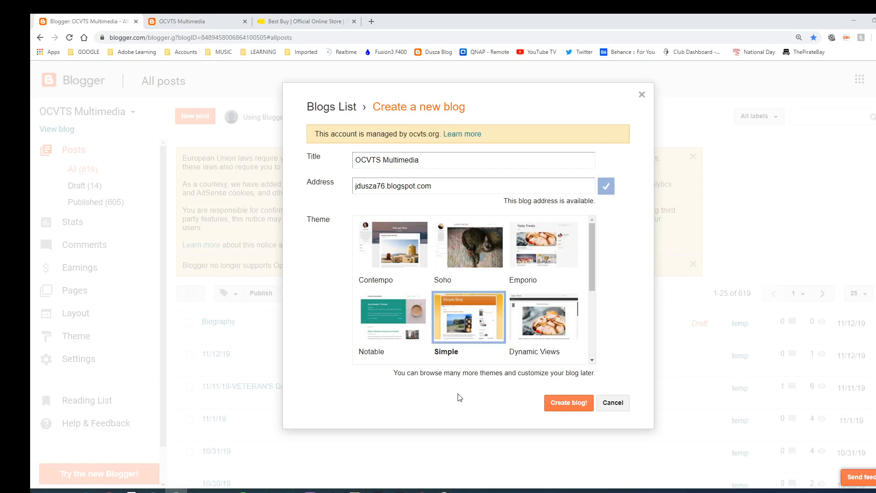
pyautogui.click(614, 402)
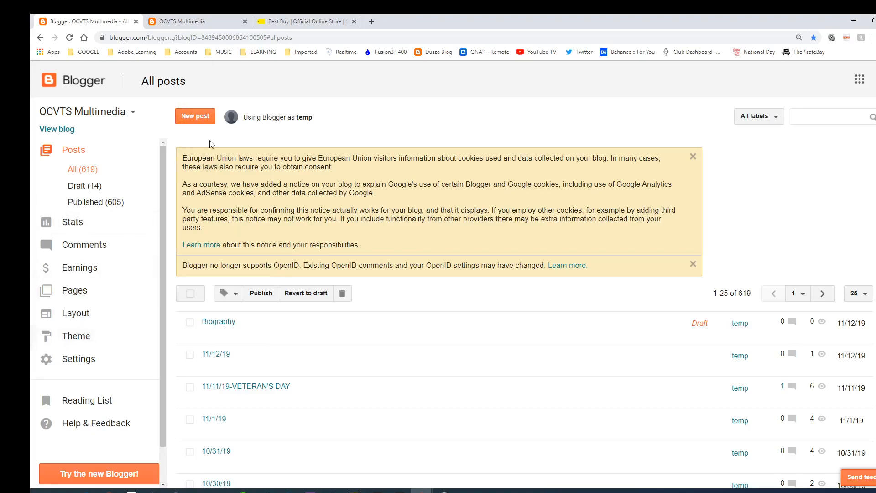
pyautogui.click(181, 21)
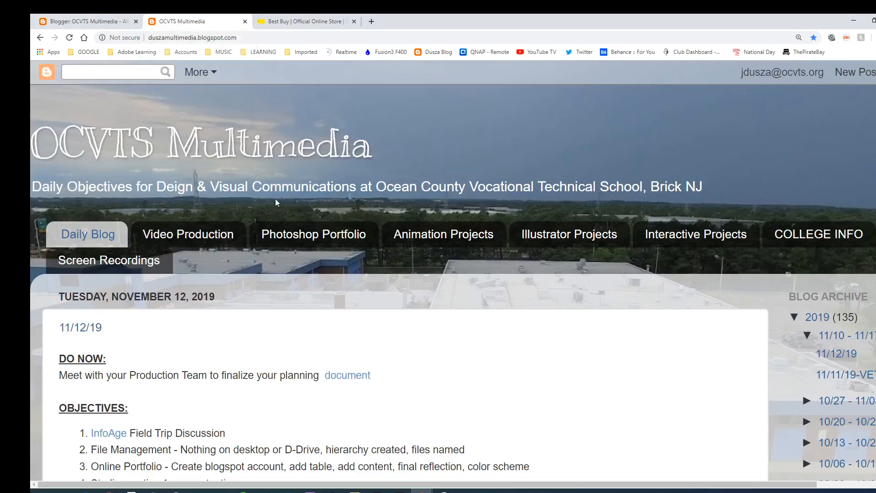
pyautogui.scroll(-4, 201, 310)
pyautogui.scroll(-7, 180, 302)
pyautogui.scroll(-7, 181, 299)
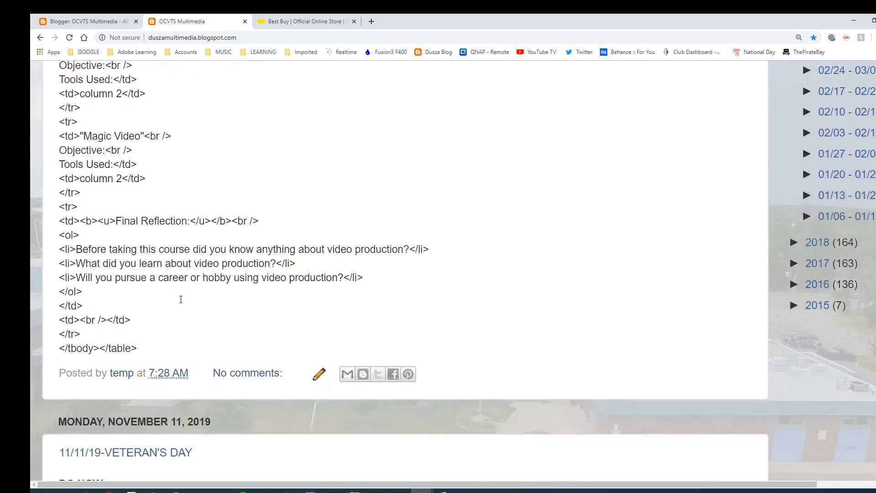
pyautogui.scroll(-7, 181, 299)
pyautogui.scroll(6, 187, 304)
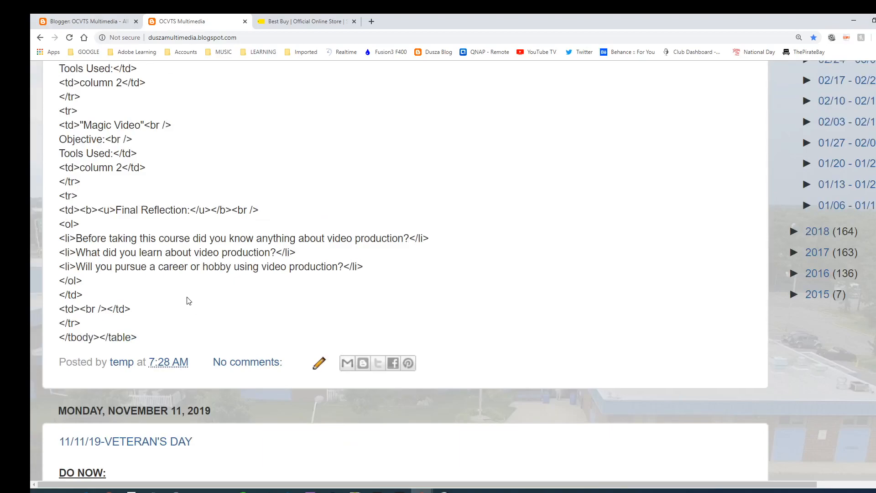
pyautogui.scroll(2, 181, 296)
pyautogui.scroll(15, 180, 295)
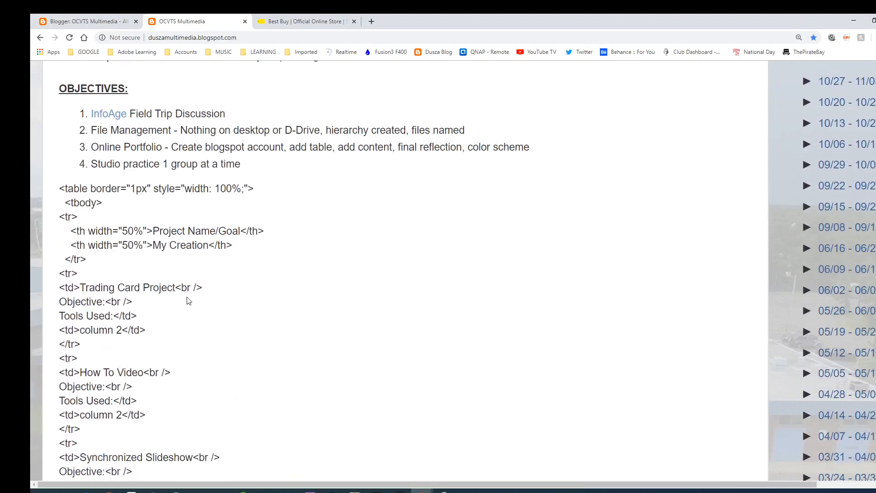
pyautogui.scroll(-2, 190, 299)
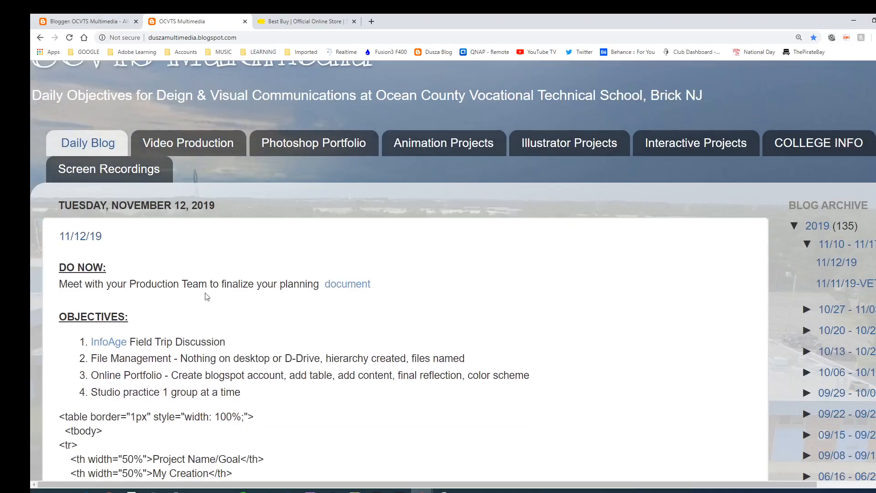
pyautogui.click(187, 146)
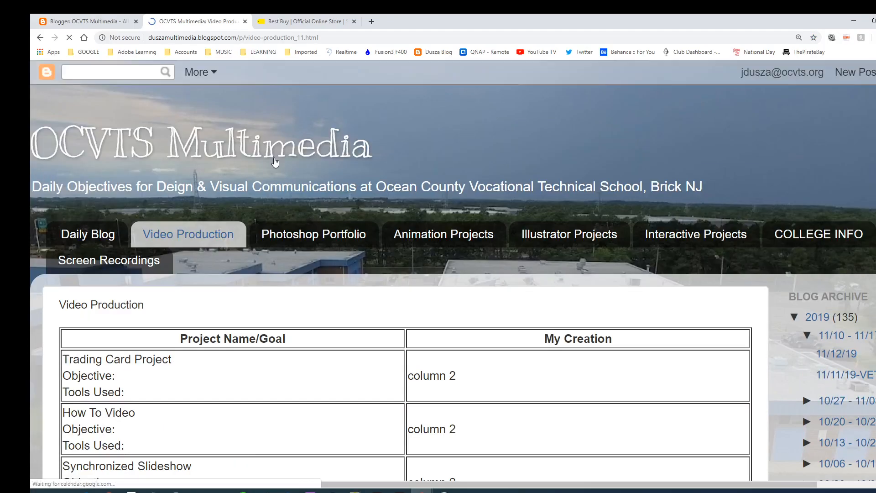
pyautogui.scroll(-6, 247, 264)
pyautogui.scroll(6, 251, 277)
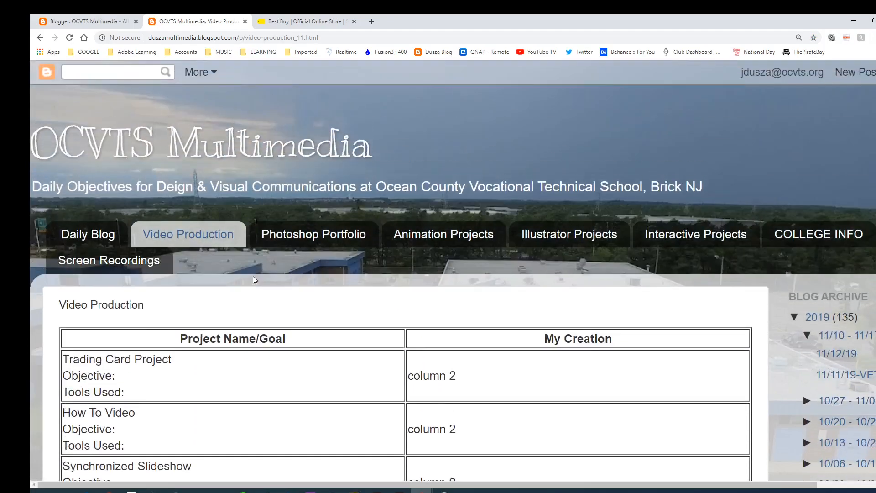
pyautogui.click(195, 242)
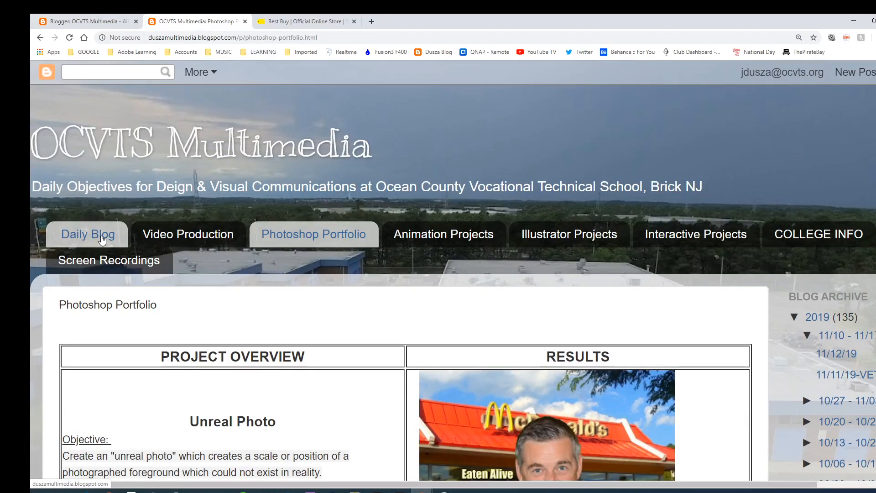
pyautogui.click(87, 234)
pyautogui.scroll(-4, 182, 297)
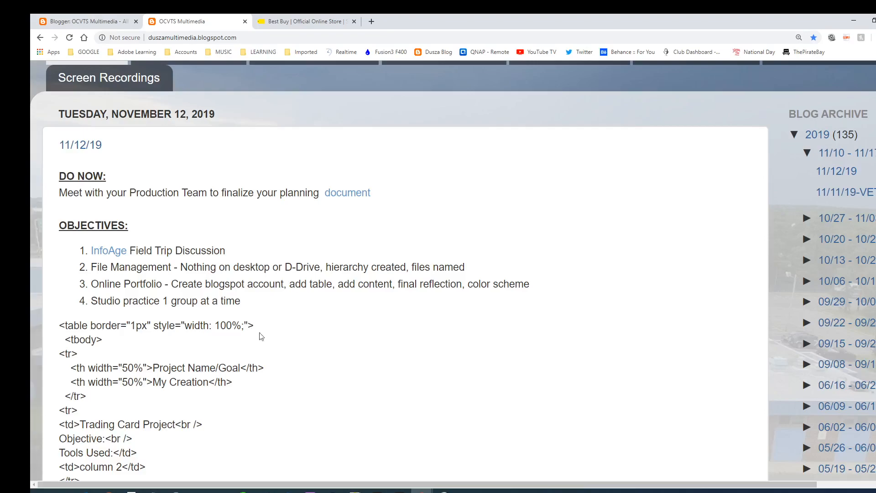
# Return to the posts dashboard, glance at the live blog, and open a blank new post editor
pyautogui.click(100, 22)
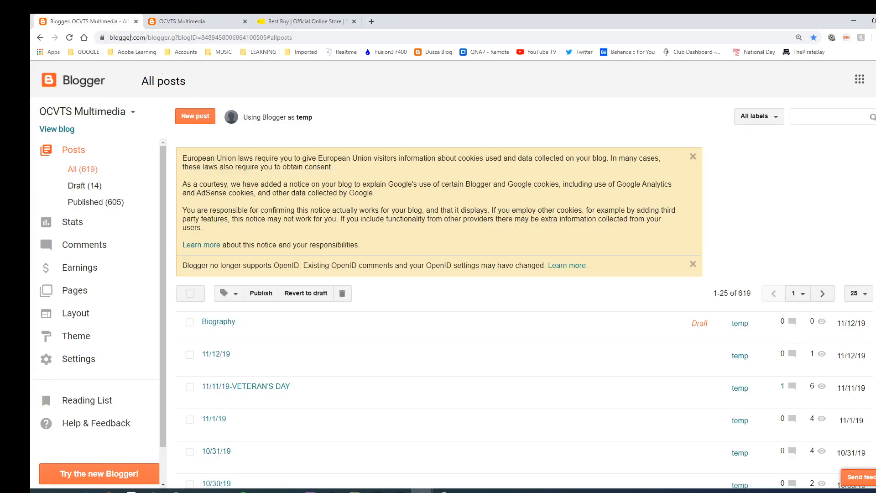
pyautogui.click(200, 117)
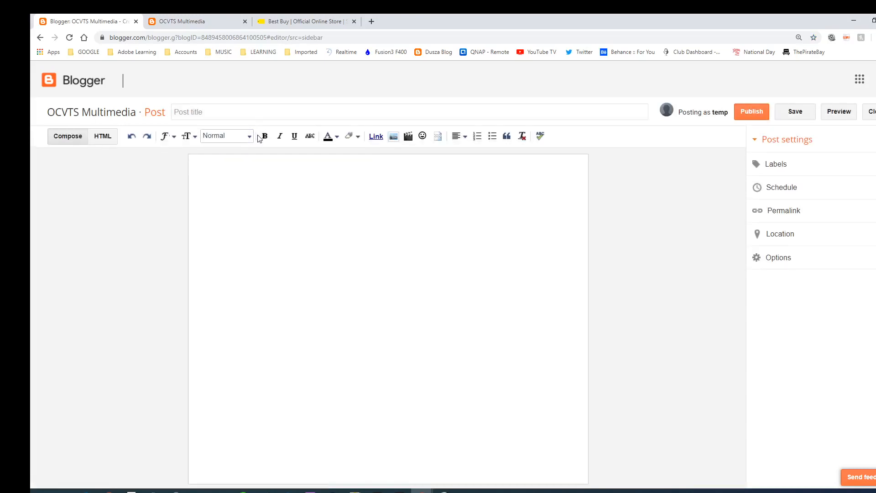
pyautogui.click(41, 38)
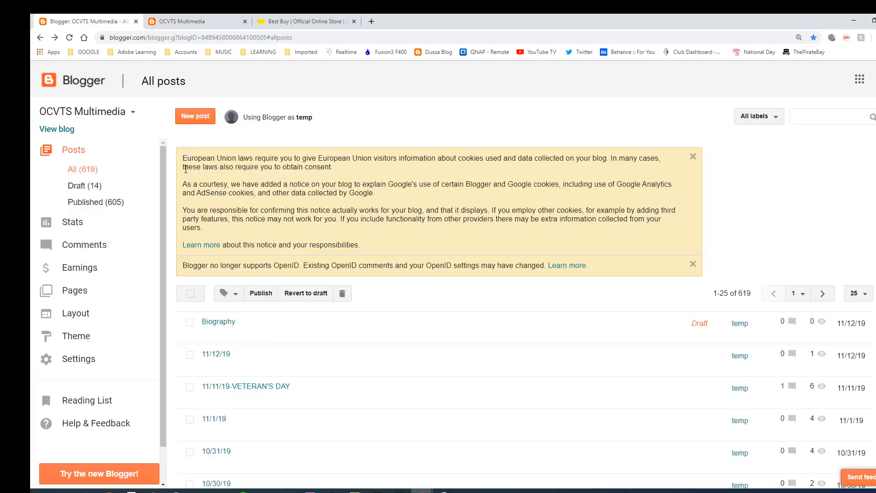
pyautogui.click(180, 23)
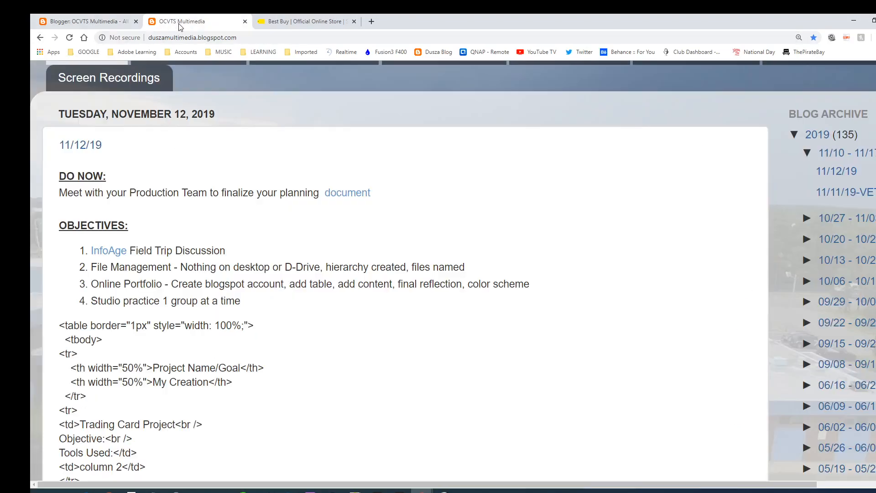
pyautogui.click(109, 21)
pyautogui.click(191, 118)
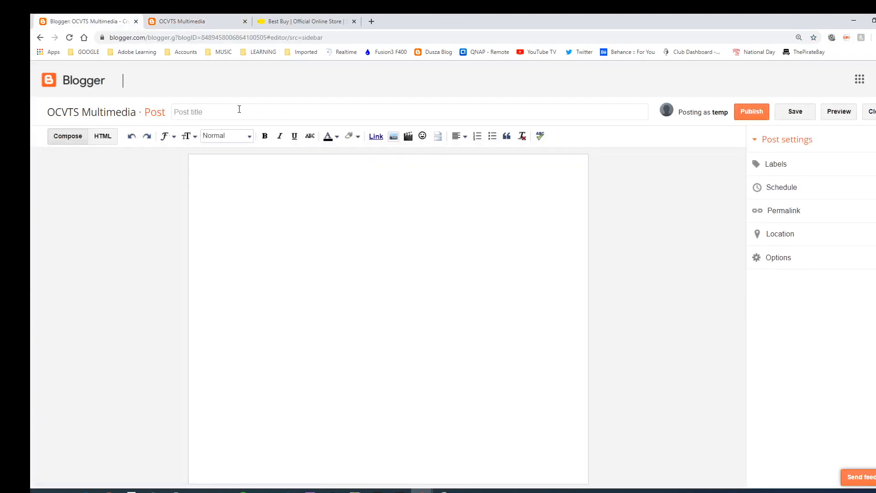
# Title the post 'Welcome' and write a self-introduction as an OCVTS graphic design student
pyautogui.write('W')
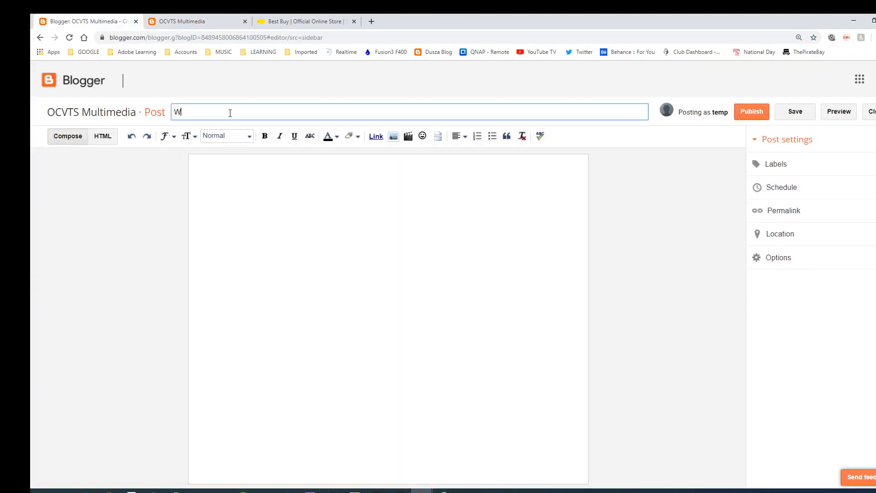
pyautogui.write('elcome')
pyautogui.click(233, 160)
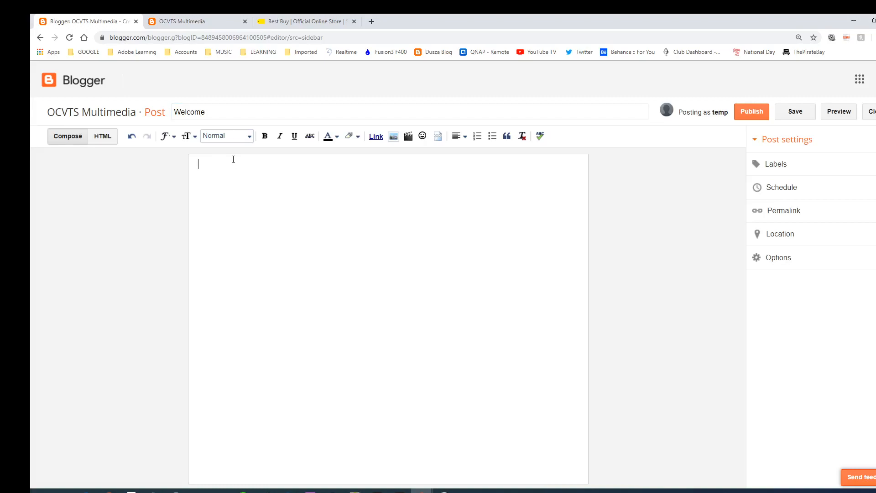
pyautogui.write('My name is Mr. Awesome')
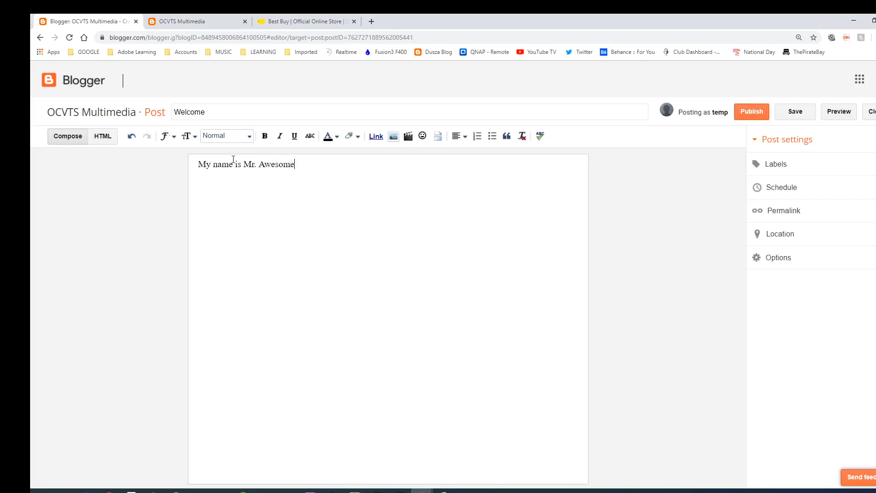
pyautogui.write('... I am a student at OCVTS studying gra')
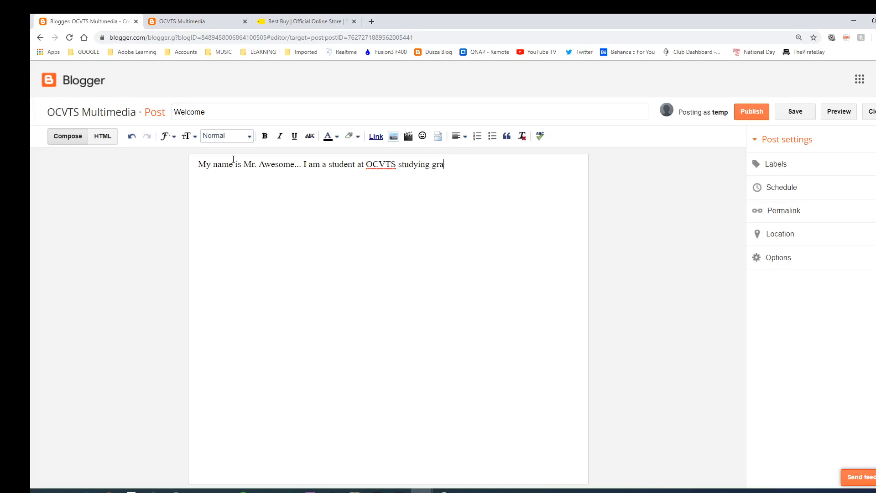
pyautogui.write('phic design')
# Publish the Welcome post, check it on the live blog, and refresh the All posts dashboard
pyautogui.click(747, 115)
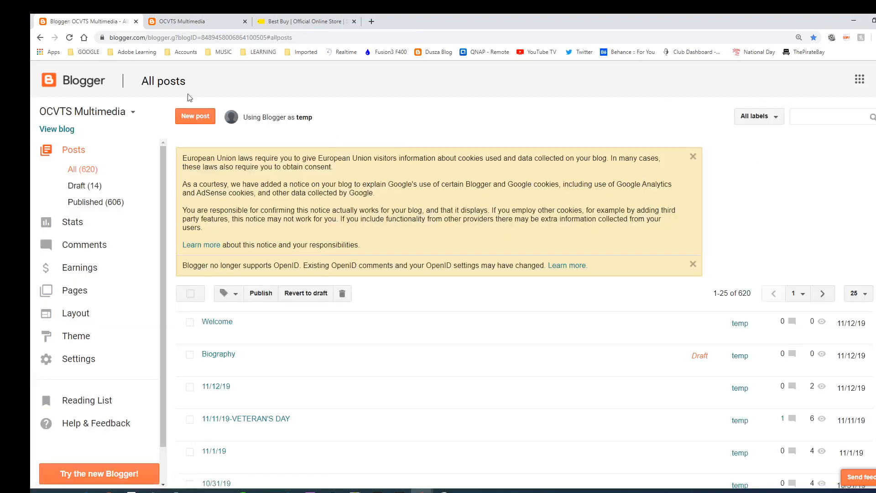
pyautogui.click(64, 130)
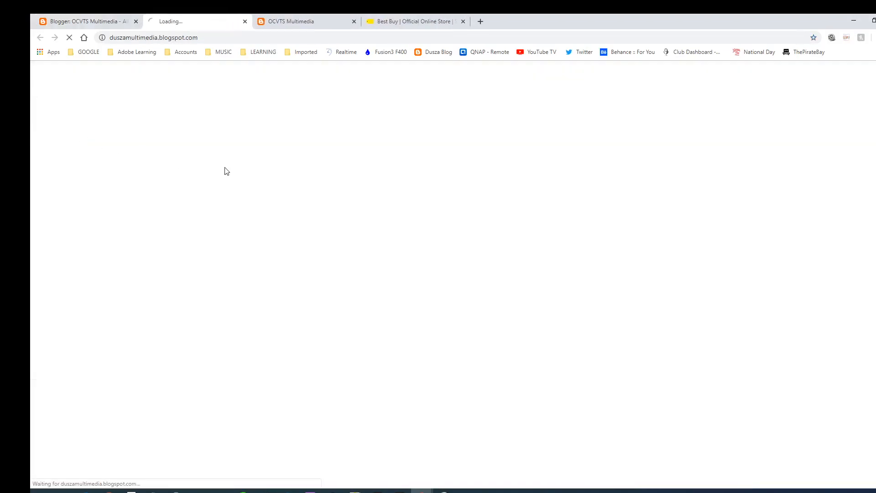
pyautogui.scroll(-3, 175, 276)
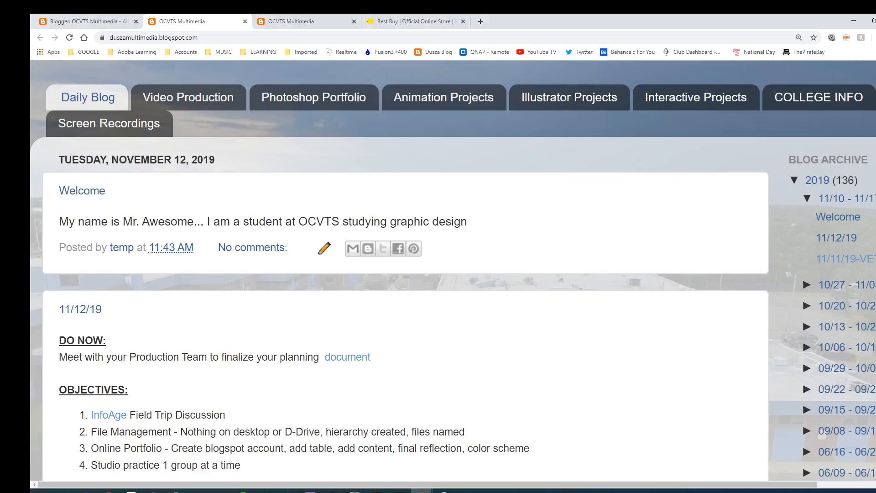
pyautogui.click(278, 21)
pyautogui.click(85, 21)
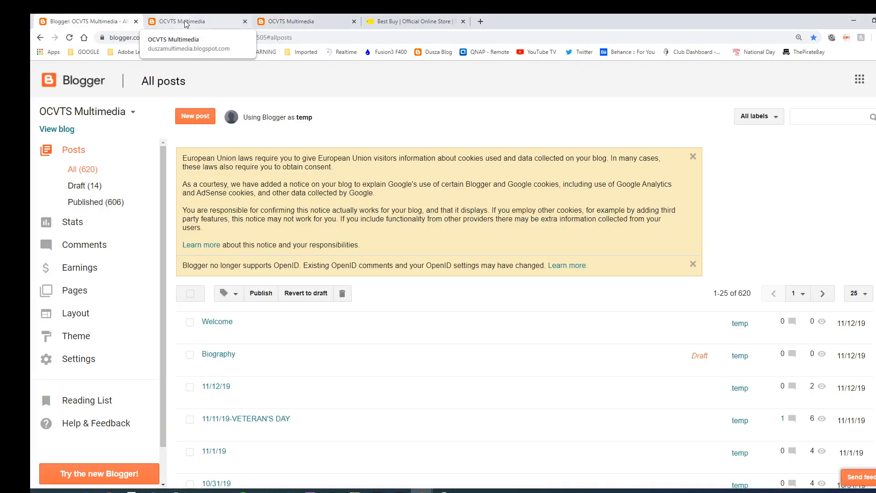
pyautogui.click(46, 129)
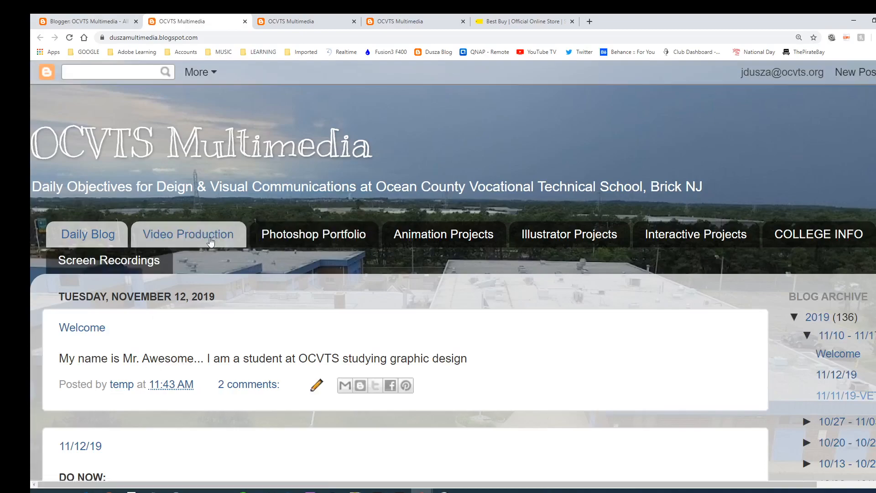
pyautogui.click(94, 21)
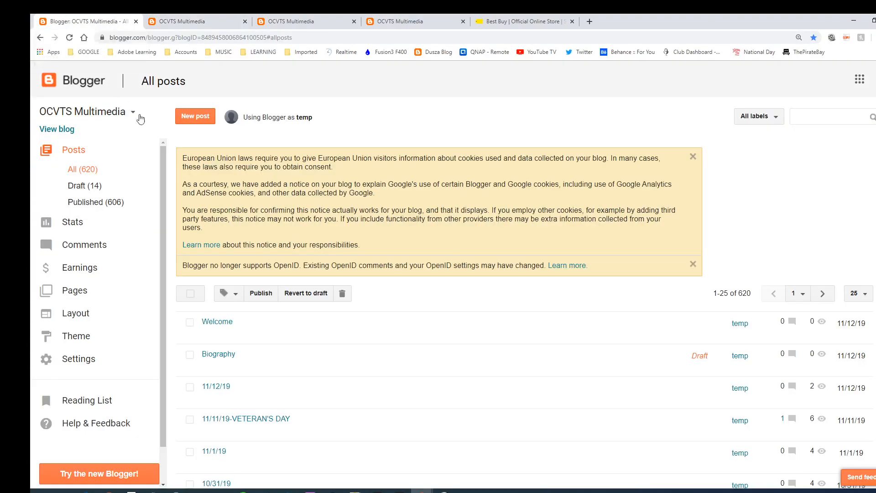
pyautogui.click(87, 83)
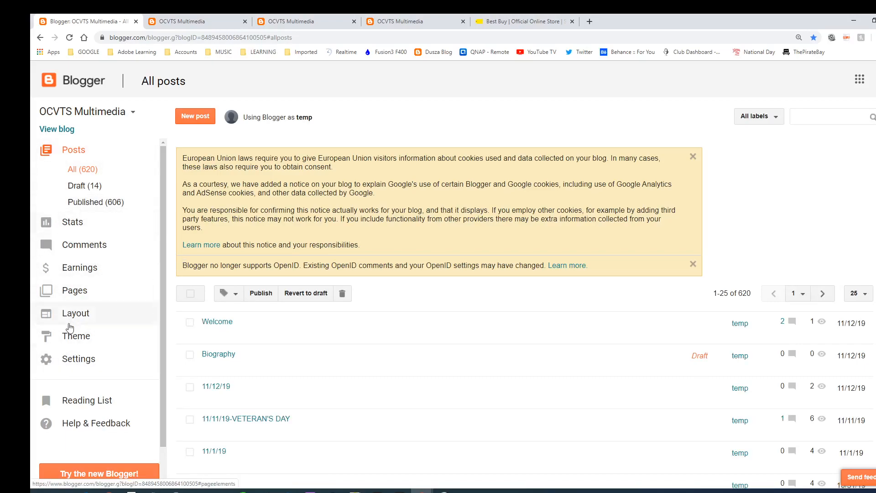
# Create a new page from the Pages list and title it 'Video Production'
pyautogui.click(75, 292)
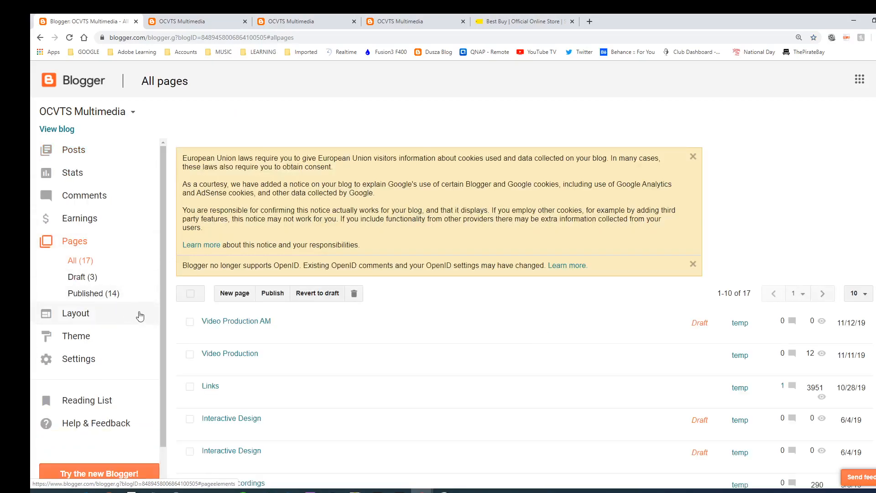
pyautogui.click(237, 297)
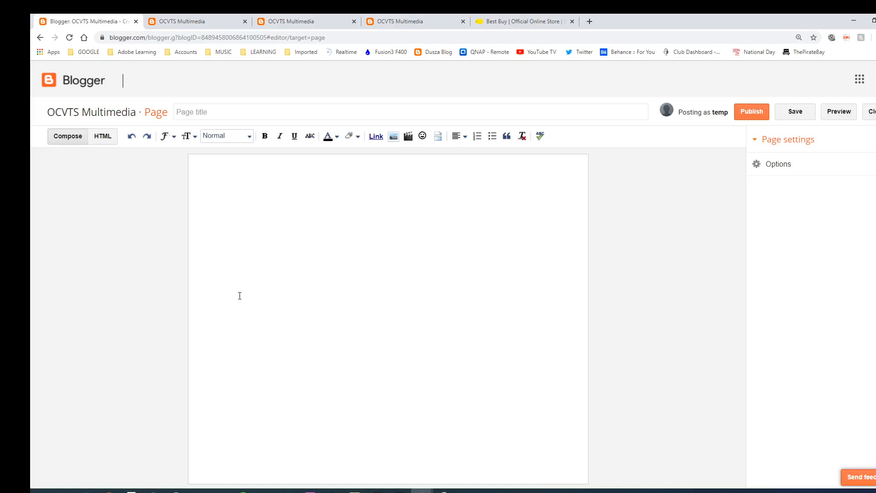
pyautogui.click(202, 117)
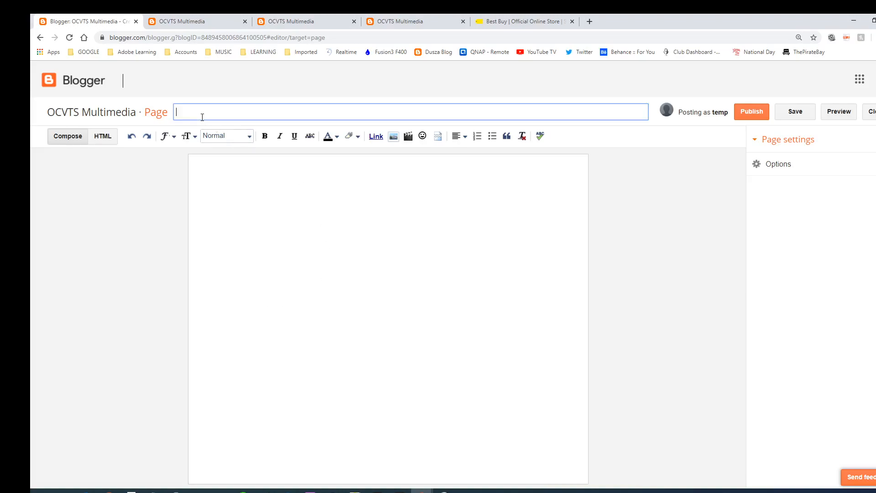
pyautogui.write('Video Production')
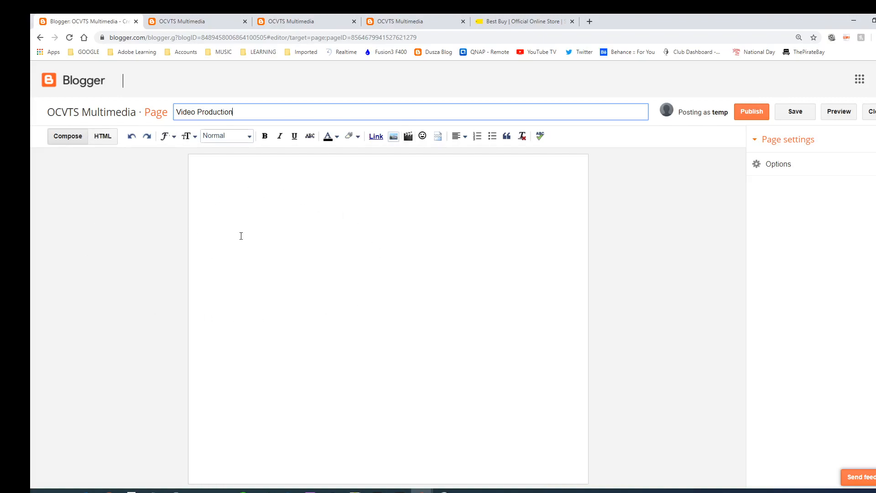
# Toggle the editor between HTML and Compose, then scroll the live blog to the 11/12/19 post
pyautogui.click(73, 138)
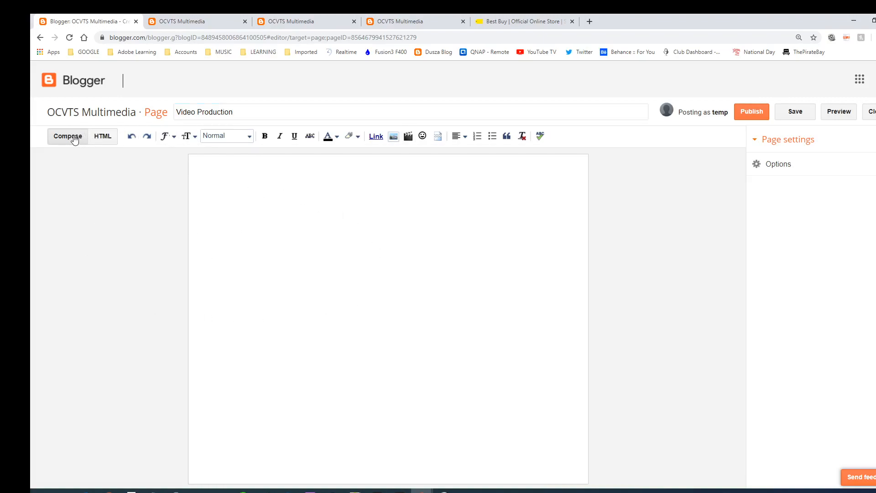
pyautogui.click(108, 138)
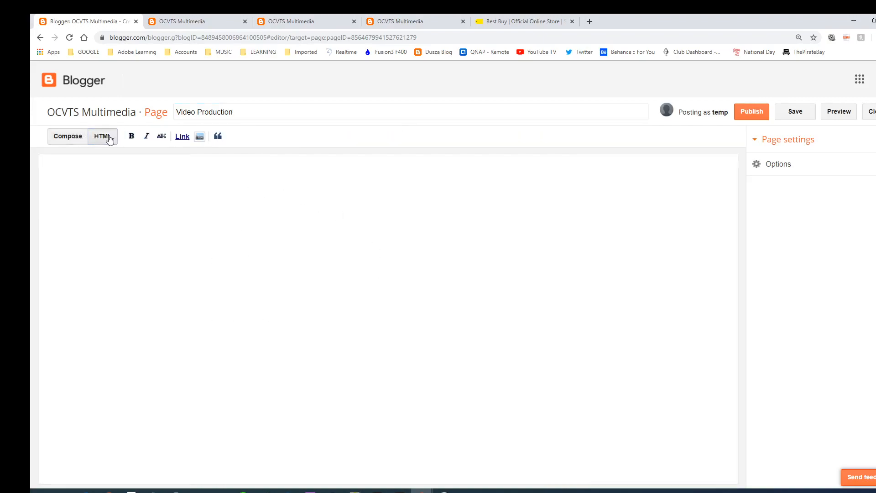
pyautogui.click(67, 136)
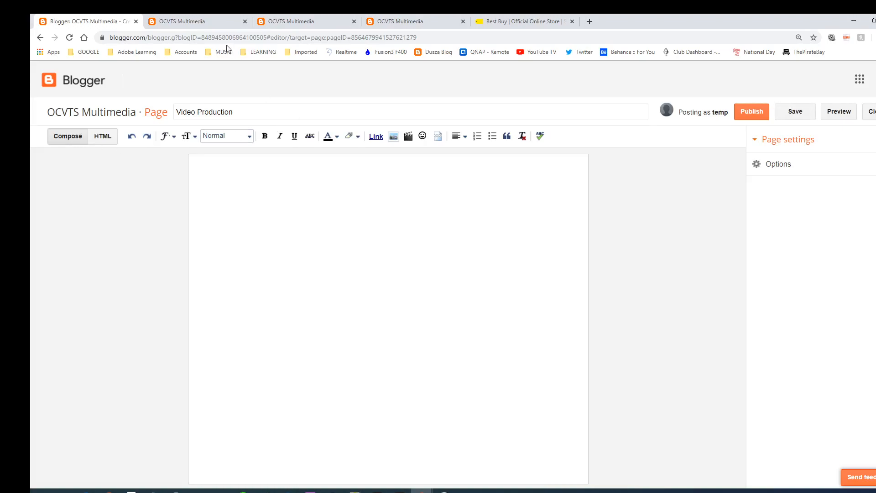
pyautogui.click(203, 23)
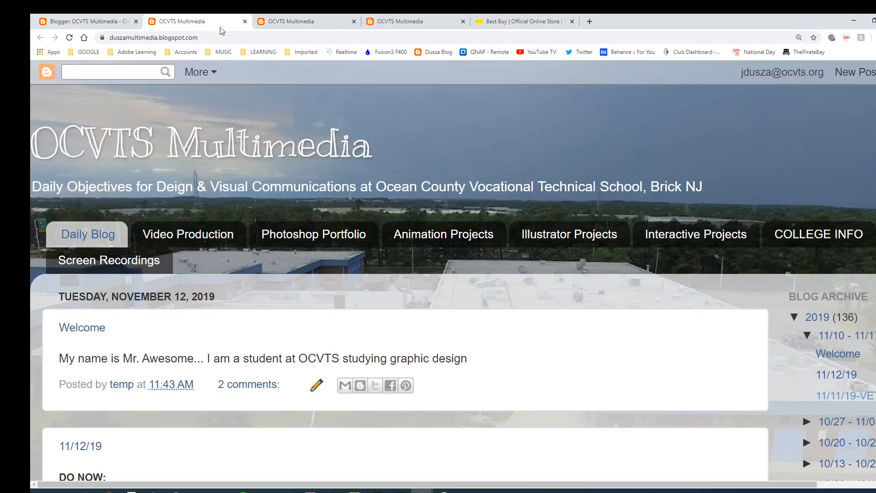
pyautogui.scroll(-6, 210, 203)
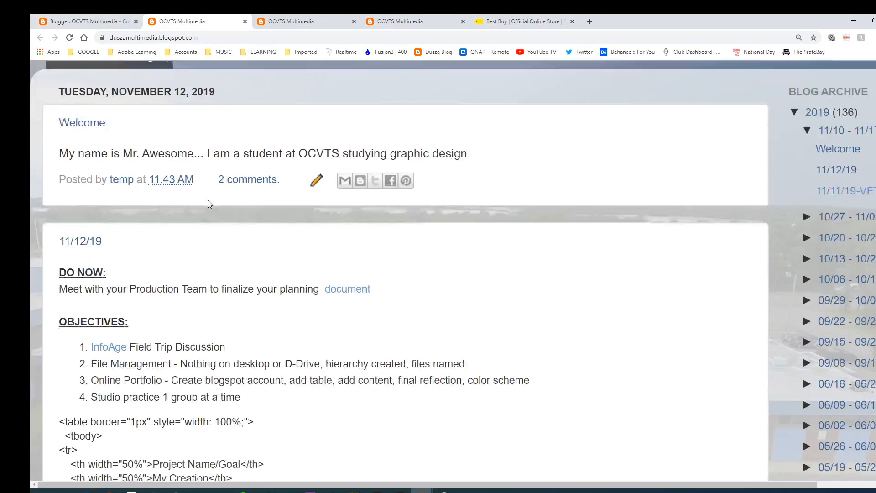
pyautogui.scroll(-3, 206, 205)
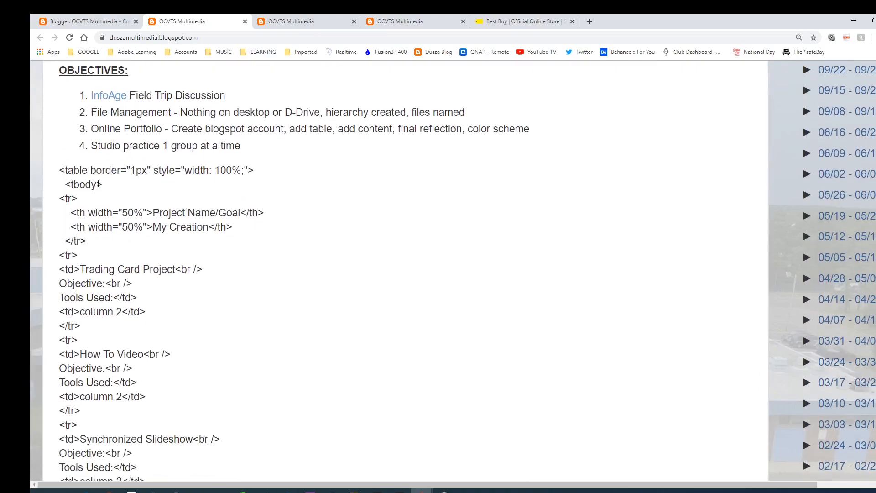
# Select and copy the post's project table code from <table to </table>, then return to the editor
pyautogui.moveTo(80, 170); pyautogui.dragTo(97, 171)
pyautogui.click(75, 173)
pyautogui.moveTo(60, 170); pyautogui.dragTo(235, 454)
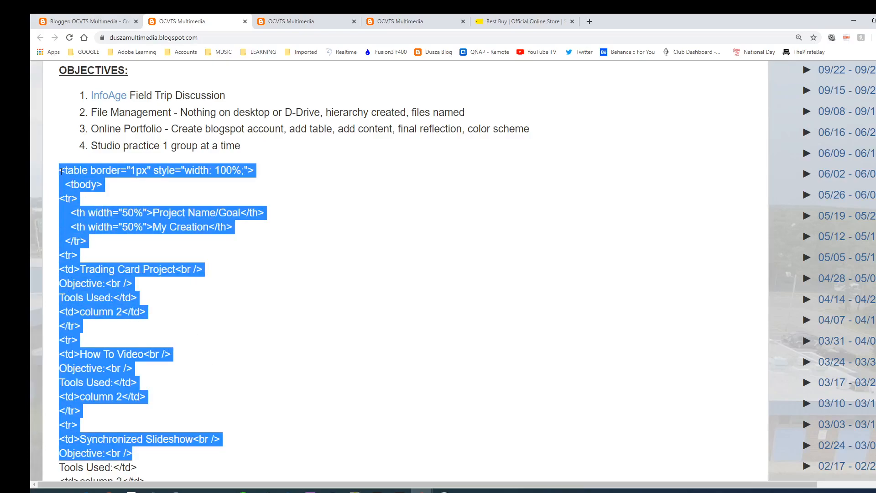
pyautogui.click(61, 171)
pyautogui.moveTo(61, 172)
pyautogui.mouseDown()
pyautogui.moveTo(89, 171)
pyautogui.moveTo(66, 170)
pyautogui.mouseUp()
pyautogui.click(60, 171)
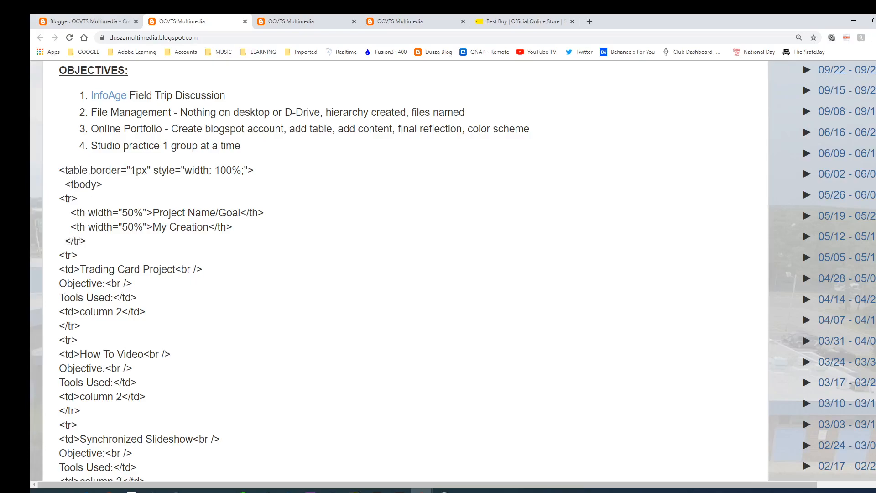
pyautogui.moveTo(60, 170); pyautogui.dragTo(233, 398)
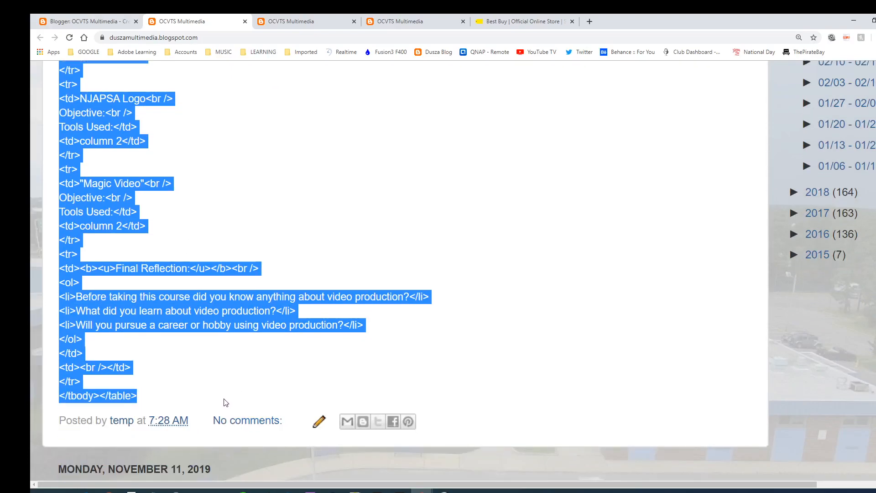
pyautogui.click(88, 23)
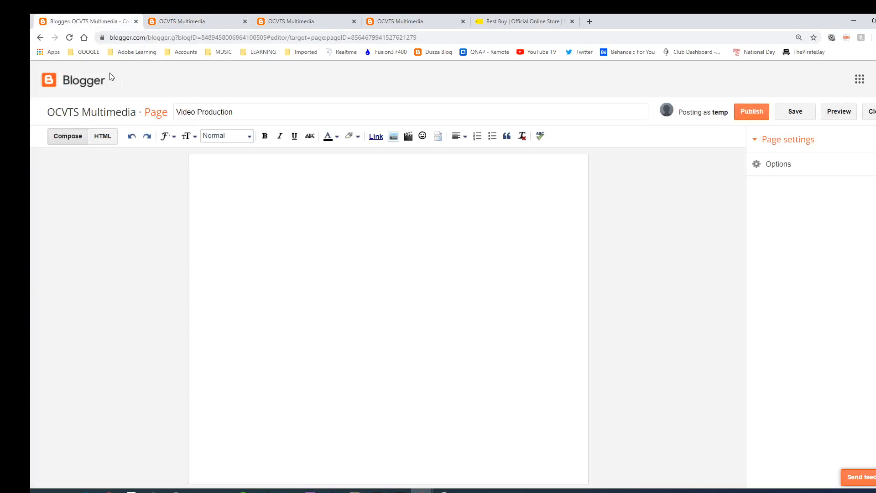
# Paste the project table code into the page's HTML, check it in Compose, and publish the page
pyautogui.click(101, 138)
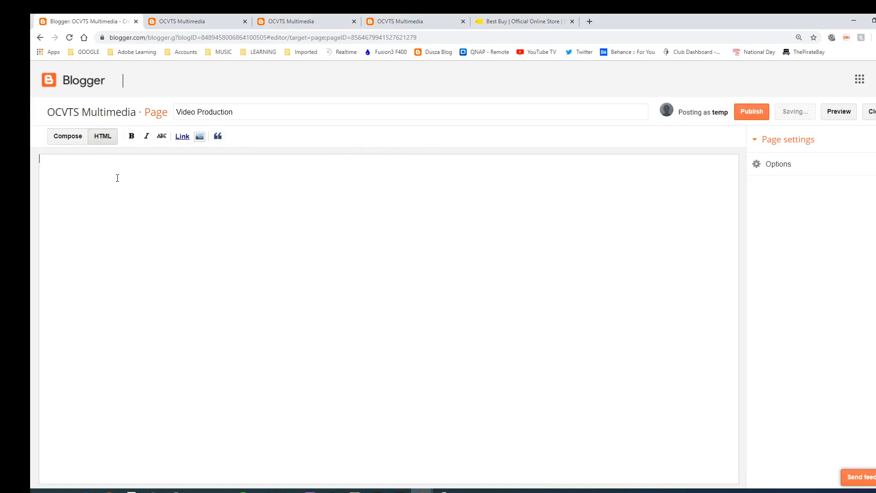
pyautogui.hotkey('ctrl', 'v')
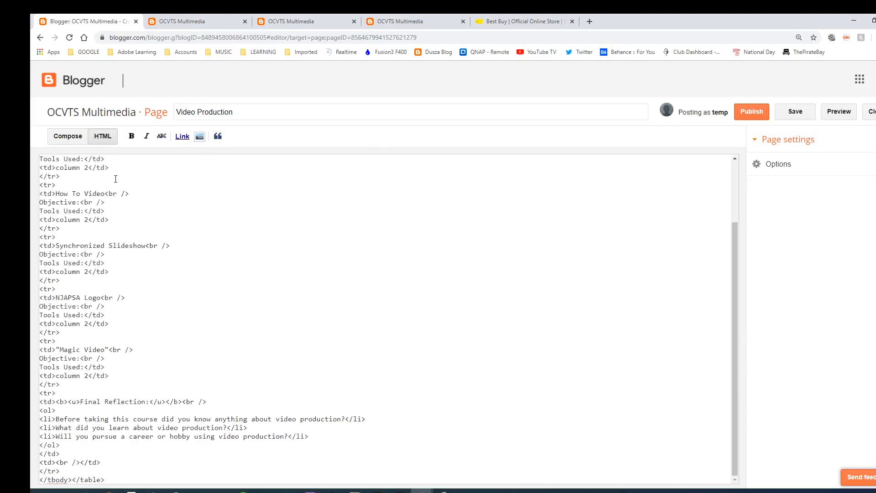
pyautogui.click(68, 137)
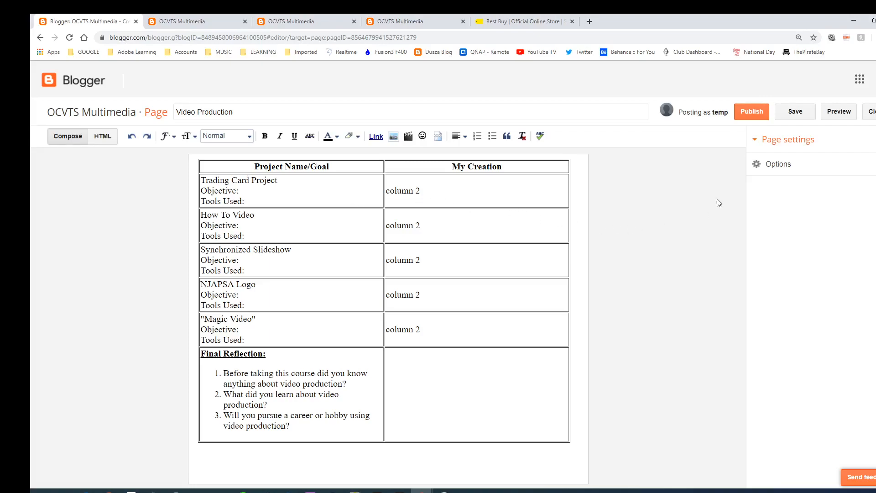
pyautogui.click(750, 112)
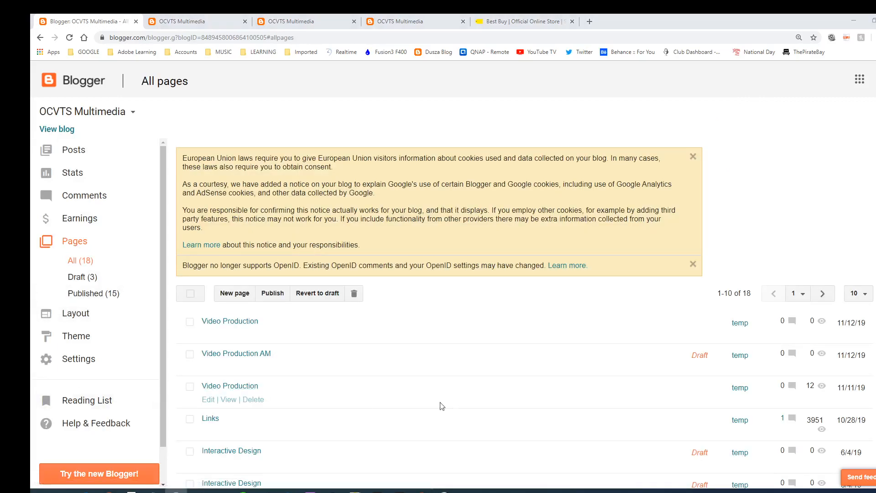
pyautogui.moveTo(223, 315)
pyautogui.click(180, 23)
pyautogui.scroll(9, 178, 194)
pyautogui.scroll(10, 178, 196)
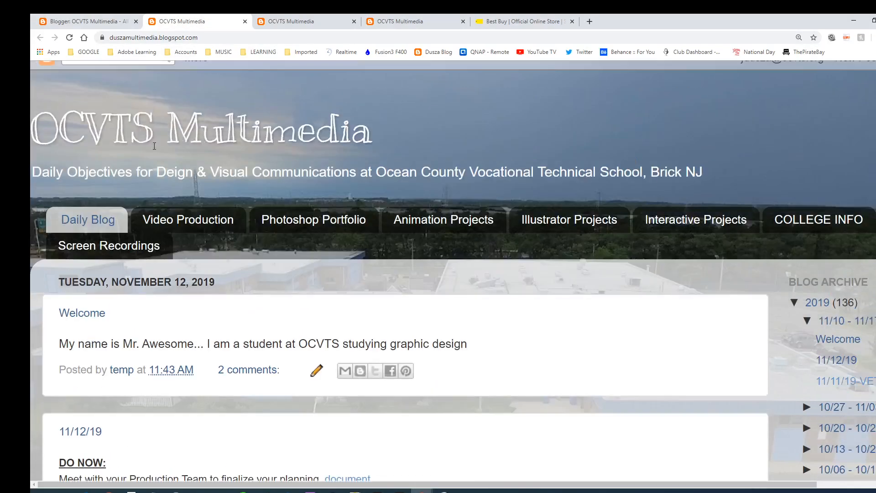
pyautogui.click(112, 21)
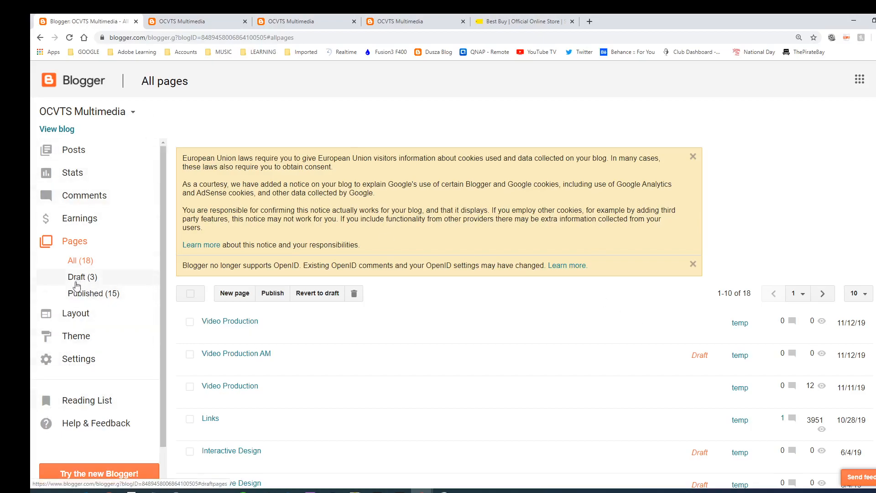
# Open Layout and scroll down to the Cross-Column Pages gadget, then switch to the teacher console
pyautogui.click(75, 315)
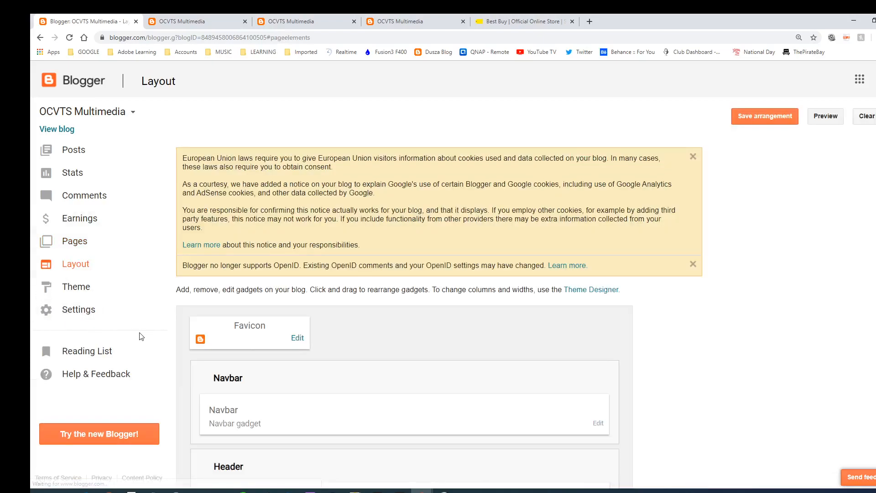
pyautogui.scroll(-2, 319, 340)
pyautogui.scroll(-6, 319, 343)
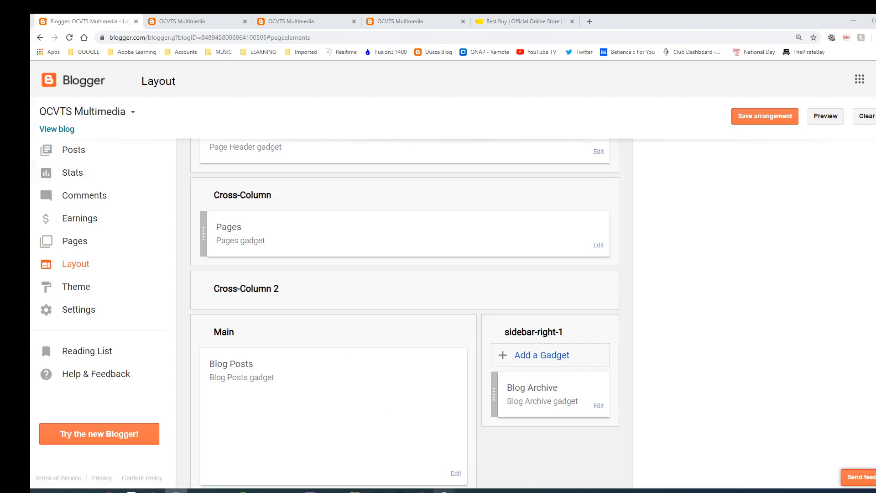
pyautogui.moveTo(443, 491)
pyautogui.click(435, 430)
pyautogui.moveTo(0, 110); pyautogui.dragTo(270, 112)
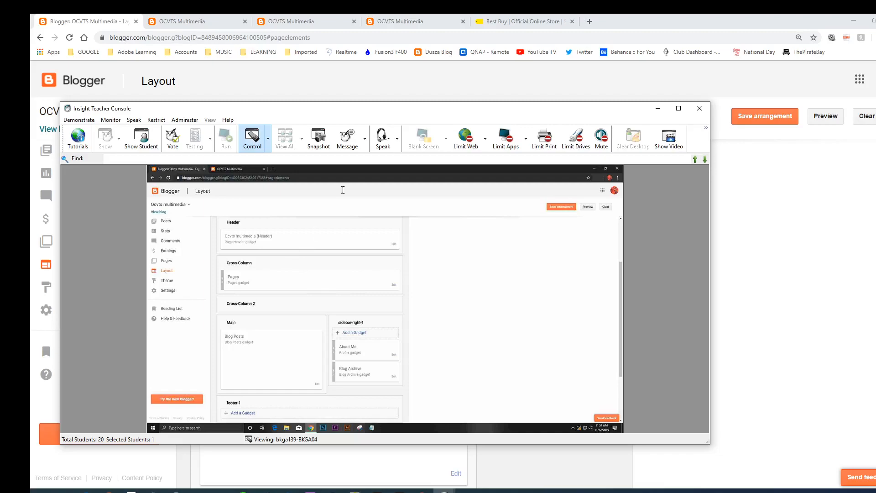
pyautogui.moveTo(374, 107); pyautogui.dragTo(0, 120)
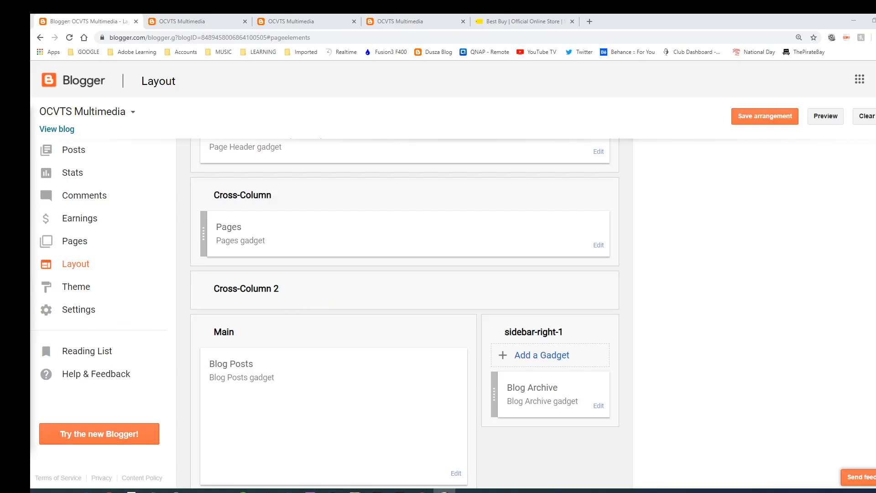
# Open the Pages gadget's page list settings and enlarge the window to show all pages
pyautogui.moveTo(30, 109)
pyautogui.mouseDown()
pyautogui.moveTo(251, 101)
pyautogui.moveTo(30, 106)
pyautogui.mouseUp()
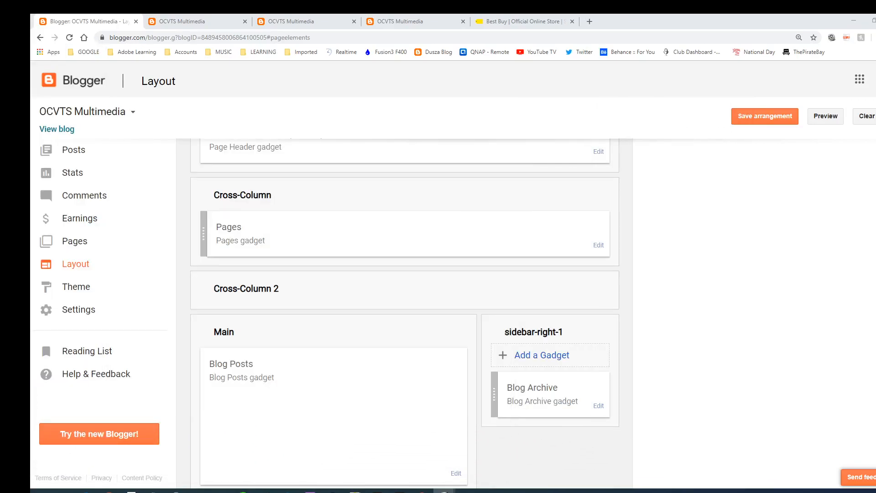
pyautogui.click(598, 245)
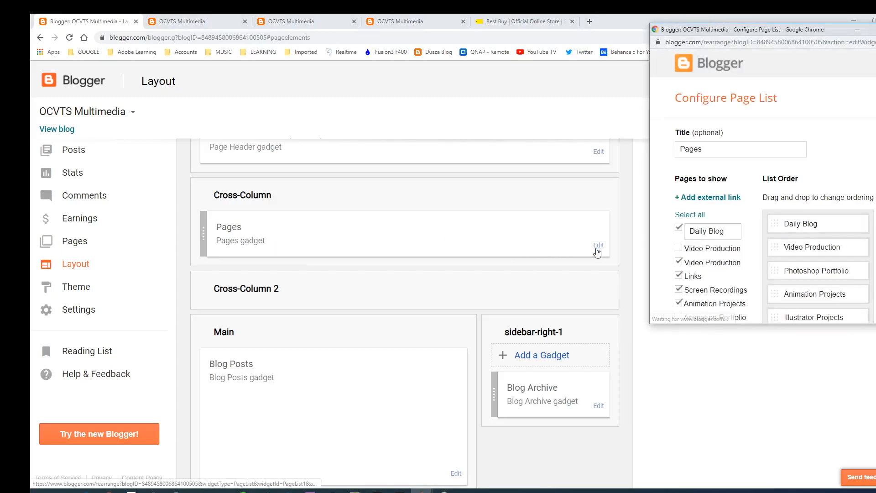
pyautogui.scroll(-2, 689, 259)
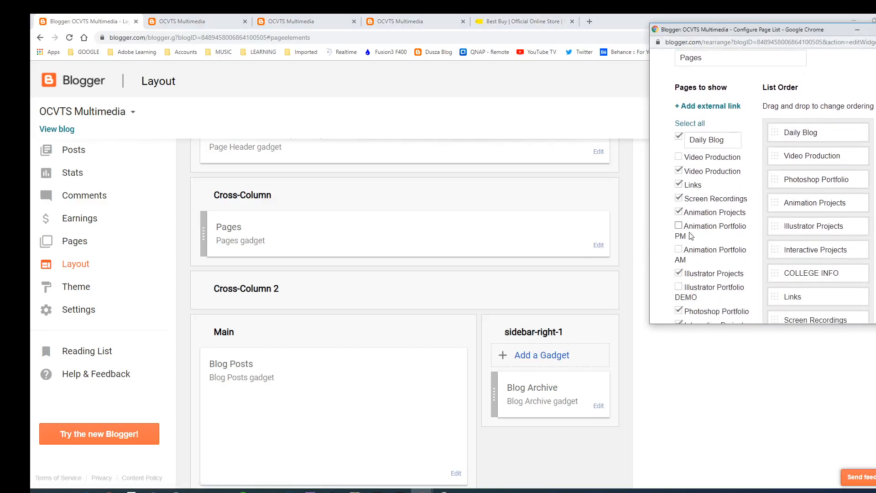
pyautogui.scroll(-1, 682, 251)
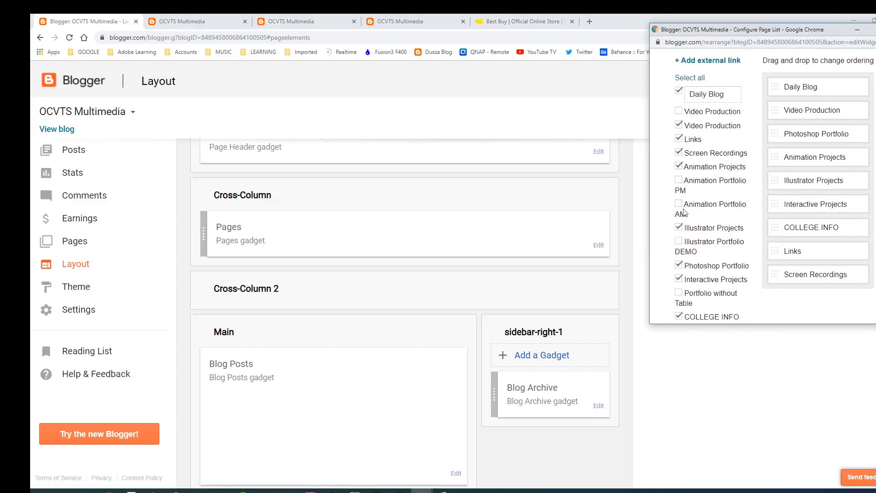
pyautogui.scroll(-3, 686, 205)
pyautogui.scroll(3, 684, 201)
pyautogui.scroll(3, 669, 247)
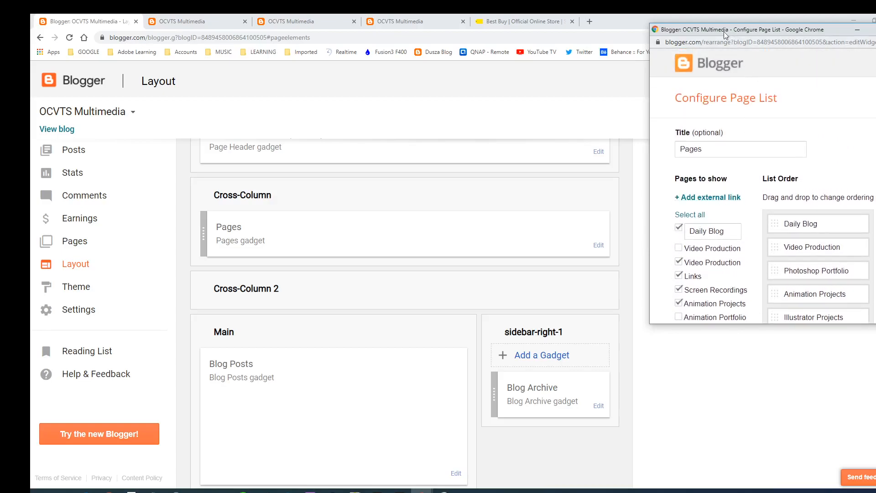
pyautogui.moveTo(724, 32); pyautogui.dragTo(641, 23)
pyautogui.moveTo(818, 317); pyautogui.dragTo(818, 456)
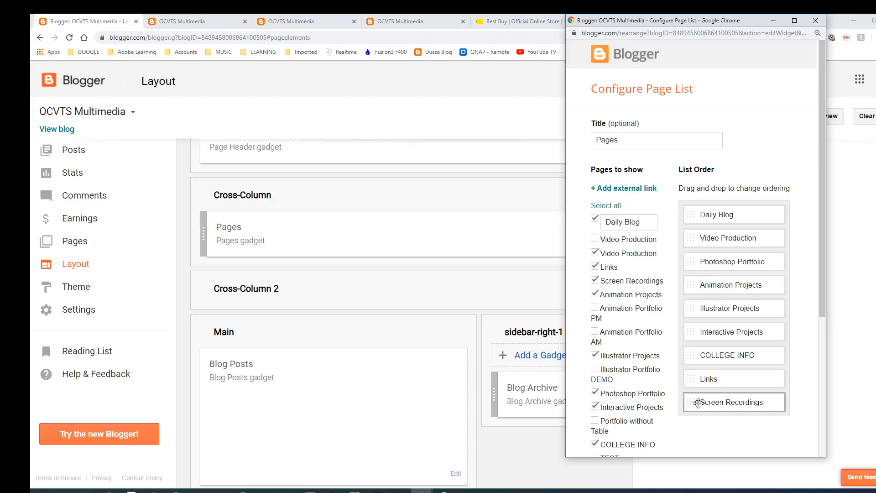
# Reorder the page list, save it, and save the layout arrangement
pyautogui.moveTo(708, 359)
pyautogui.mouseDown()
pyautogui.moveTo(715, 276)
pyautogui.moveTo(715, 355)
pyautogui.mouseUp()
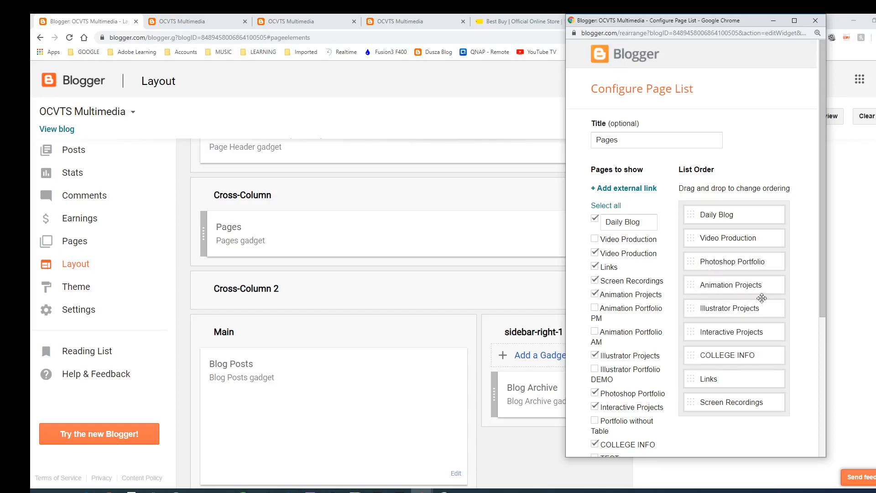
pyautogui.scroll(-5, 764, 303)
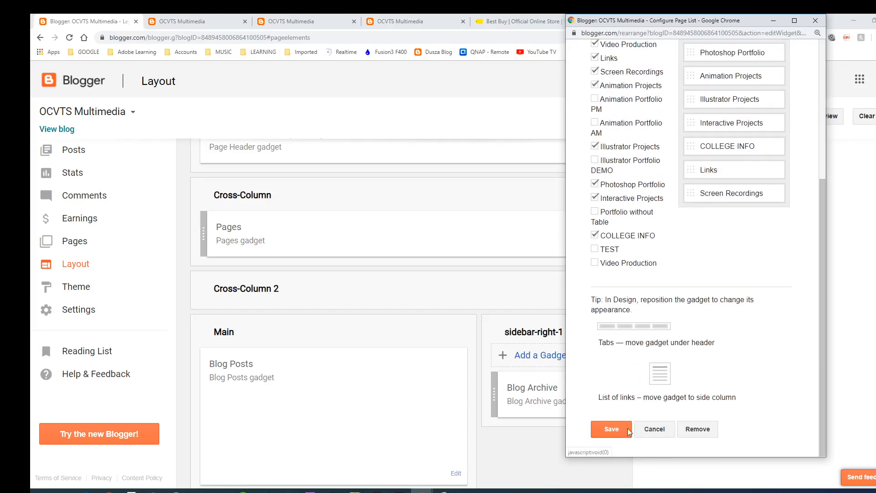
pyautogui.click(612, 429)
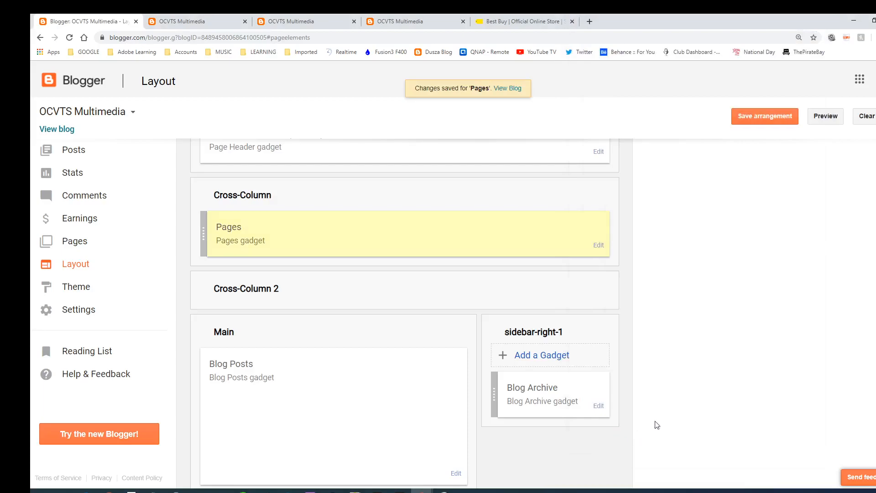
pyautogui.click(756, 118)
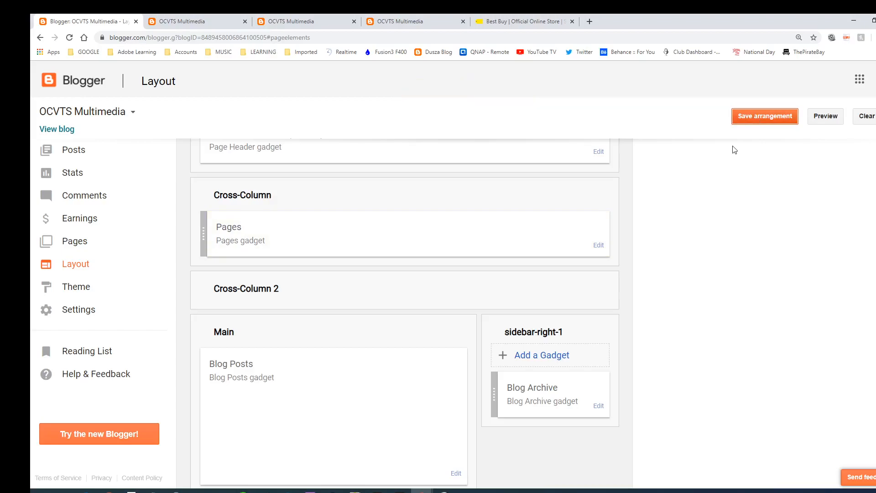
# Check the reordered tabs on the live blog, then return to the Layout page
pyautogui.click(58, 129)
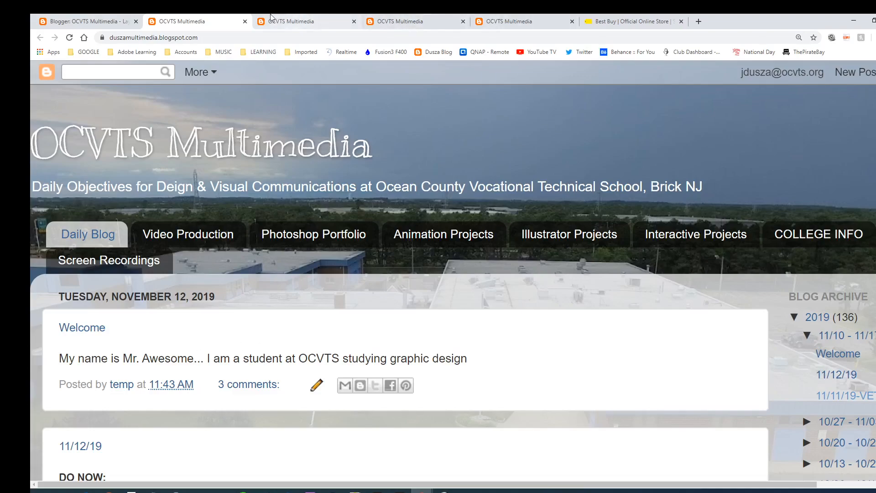
pyautogui.click(103, 22)
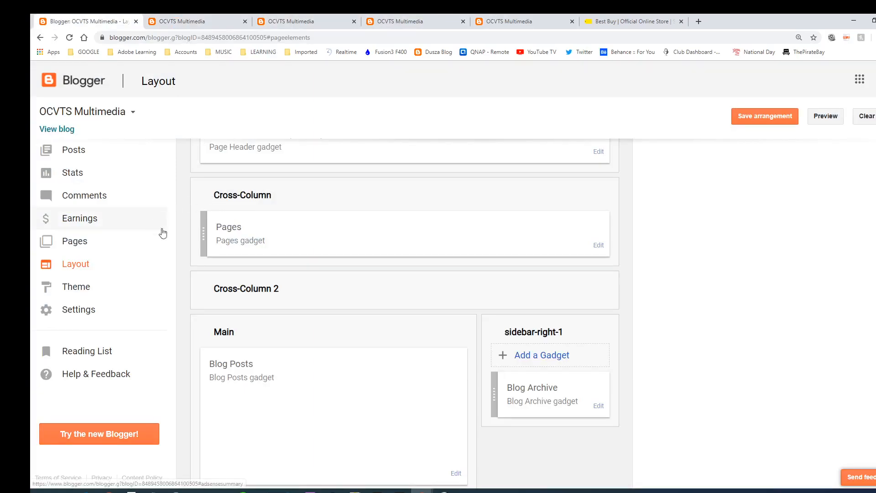
pyautogui.click(187, 20)
pyautogui.scroll(-5, 266, 215)
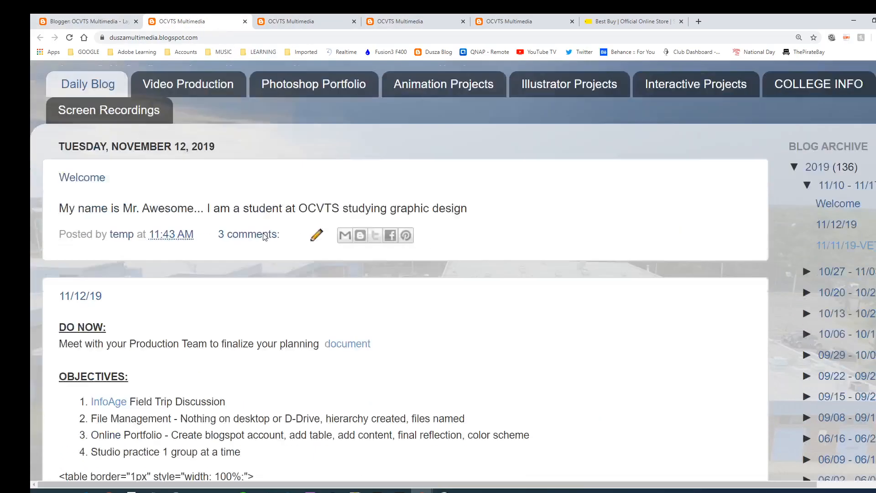
pyautogui.scroll(5, 263, 234)
pyautogui.click(99, 21)
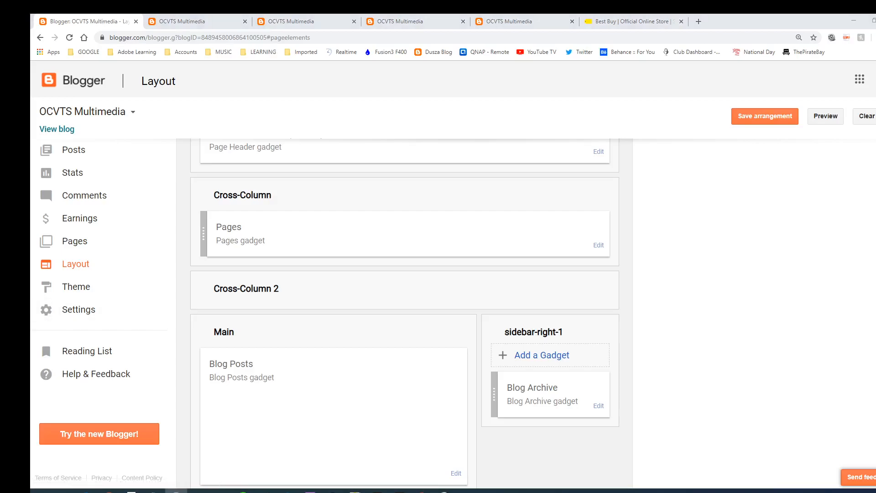
# Open the Video Production page for editing and select the first row's column 2 placeholder
pyautogui.click(79, 250)
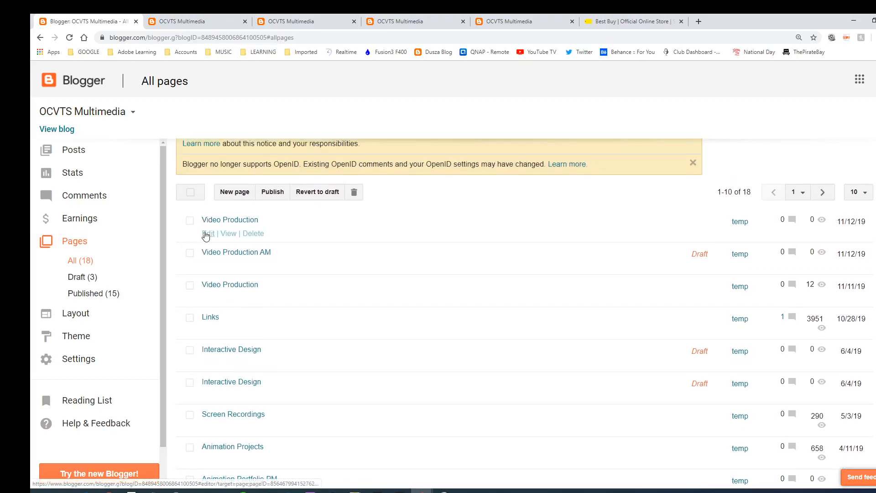
pyautogui.click(206, 234)
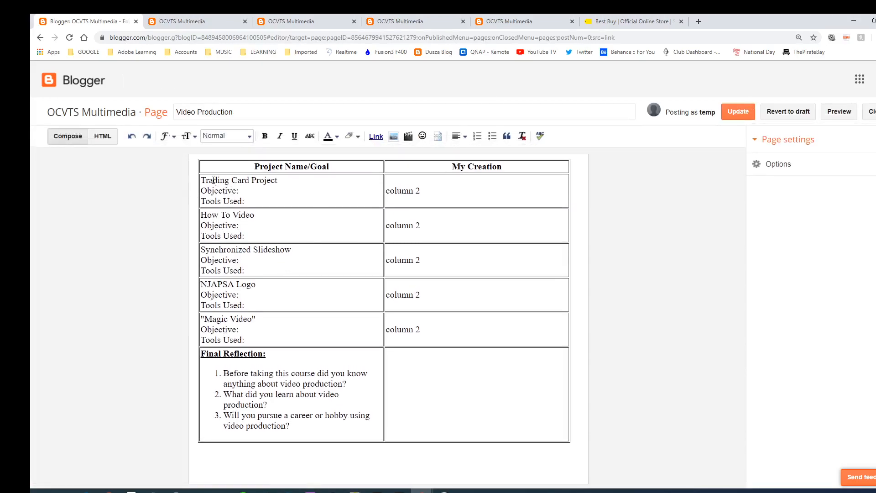
pyautogui.click(243, 191)
pyautogui.moveTo(424, 191); pyautogui.dragTo(387, 188)
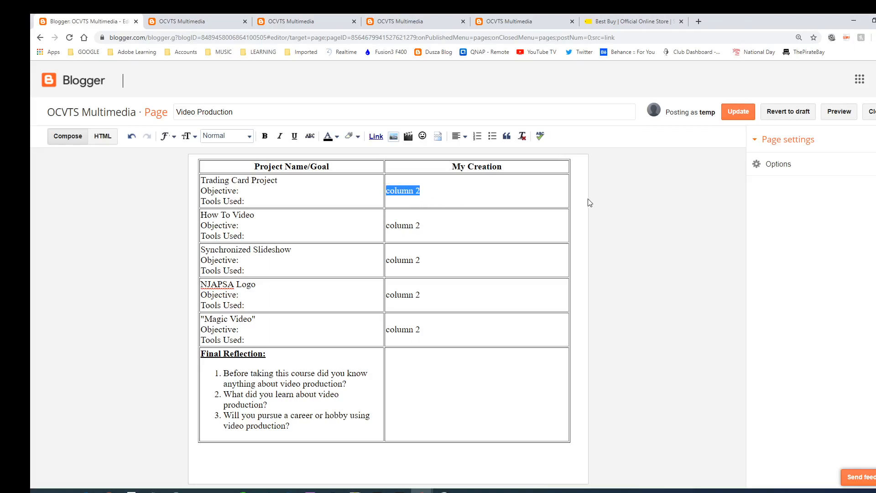
# Open the Magic Video assignment's instructions in Google Classroom's DVC MULTIMEDIA PM class
pyautogui.click(698, 21)
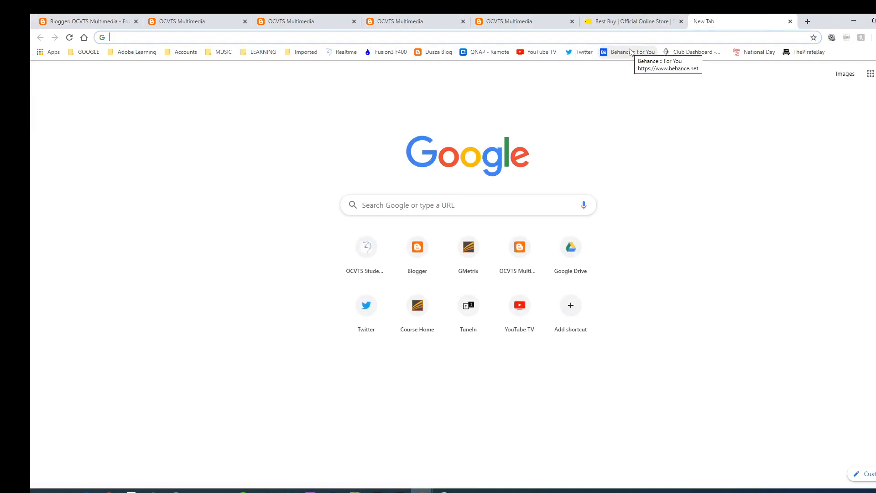
pyautogui.click(870, 73)
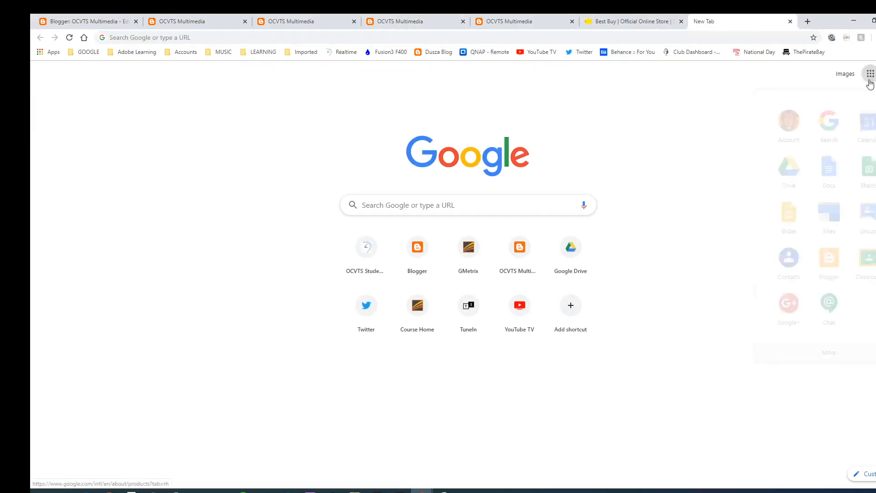
pyautogui.click(872, 255)
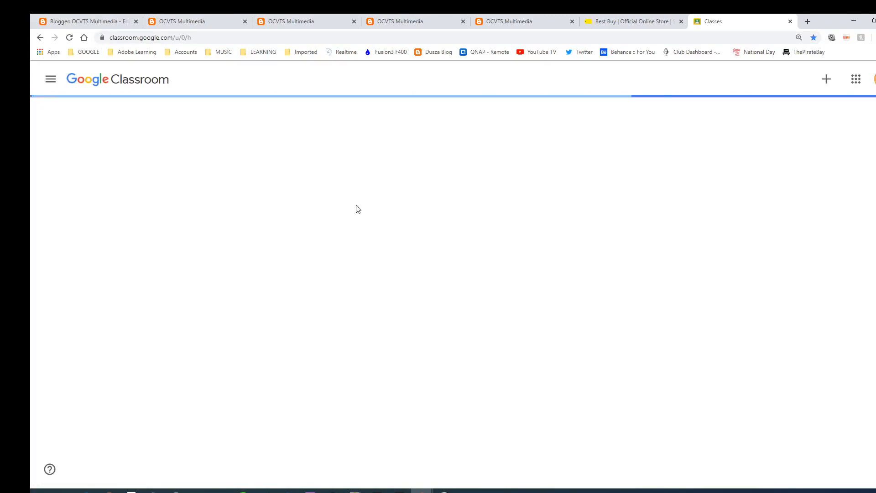
pyautogui.click(636, 141)
pyautogui.scroll(-1, 411, 319)
pyautogui.click(440, 299)
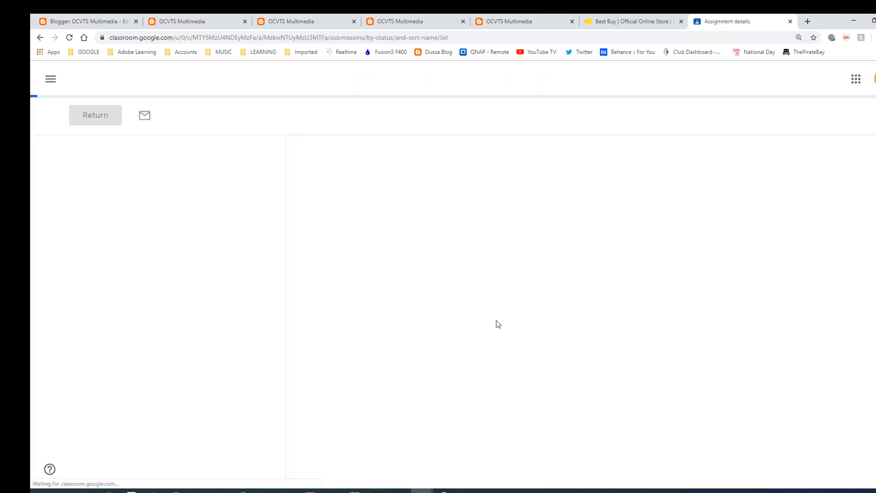
pyautogui.click(432, 86)
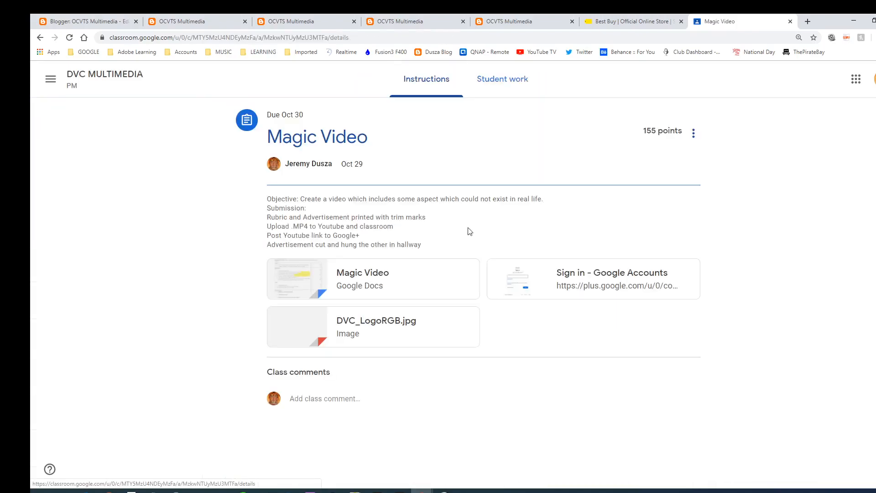
# Copy the Magic Video assignment's objective sentence
pyautogui.moveTo(303, 200); pyautogui.dragTo(543, 200)
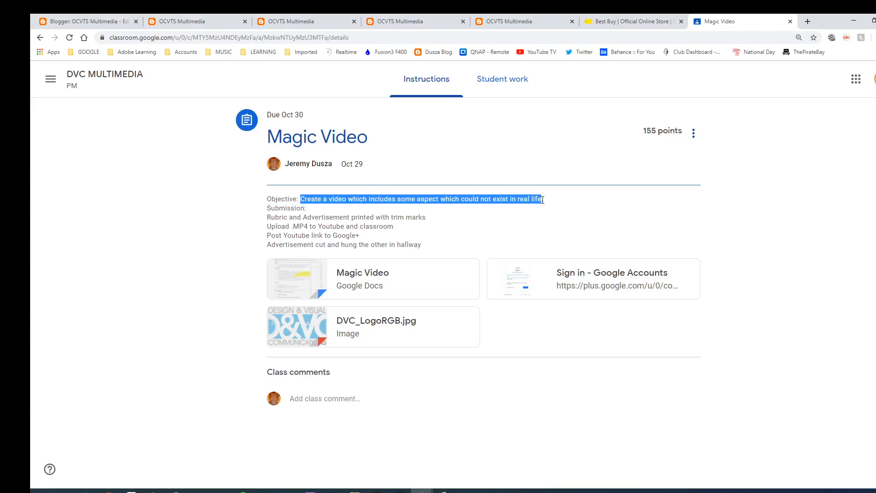
pyautogui.rightClick(538, 200)
pyautogui.click(550, 206)
pyautogui.click(307, 17)
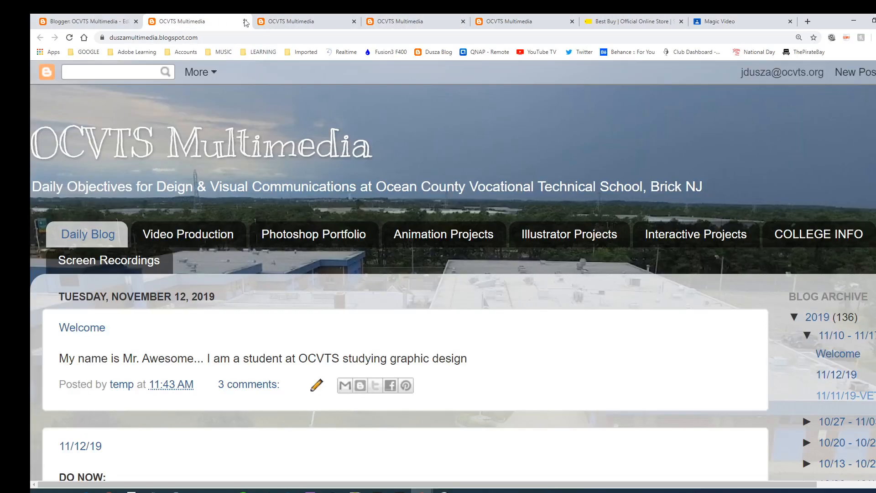
# Paste the objective after the Magic Video cell's Objective: label and move it to its own line
pyautogui.click(90, 19)
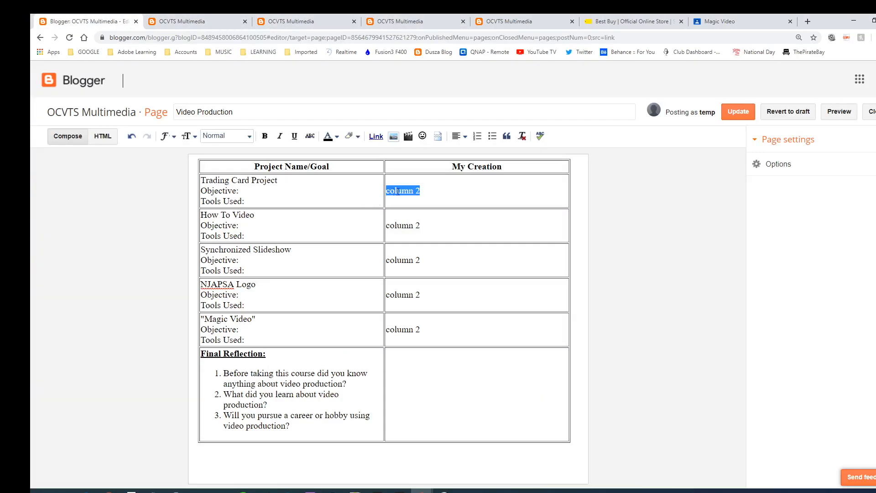
pyautogui.moveTo(421, 191); pyautogui.dragTo(386, 191)
pyautogui.click(246, 329)
pyautogui.rightClick(247, 329)
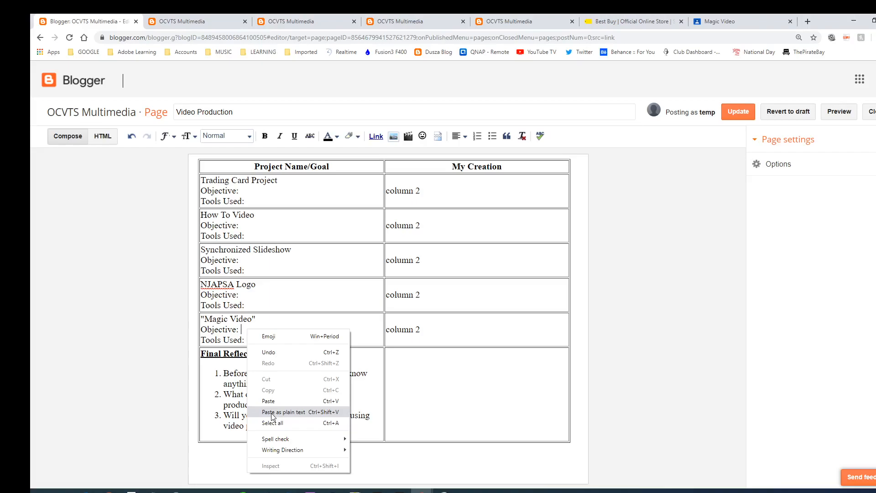
pyautogui.click(283, 412)
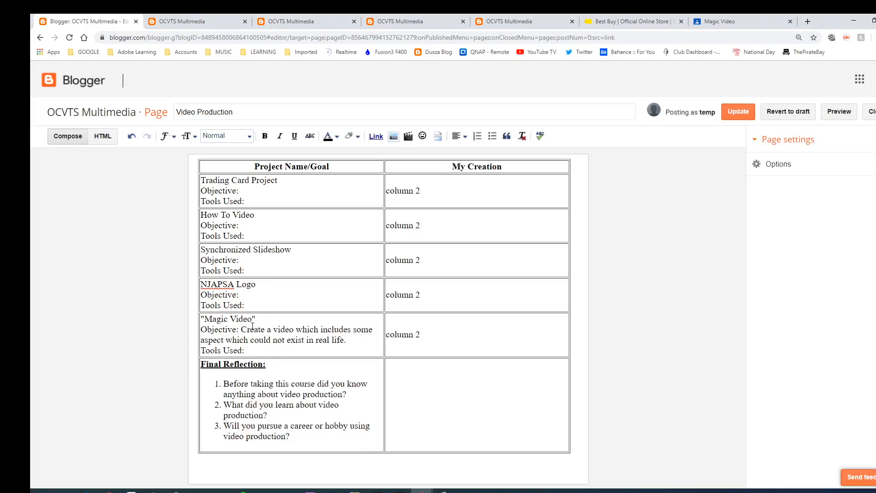
pyautogui.press('Return')
# Make the Magic Video Objective: label bold and underlined
pyautogui.moveTo(241, 329); pyautogui.dragTo(201, 328)
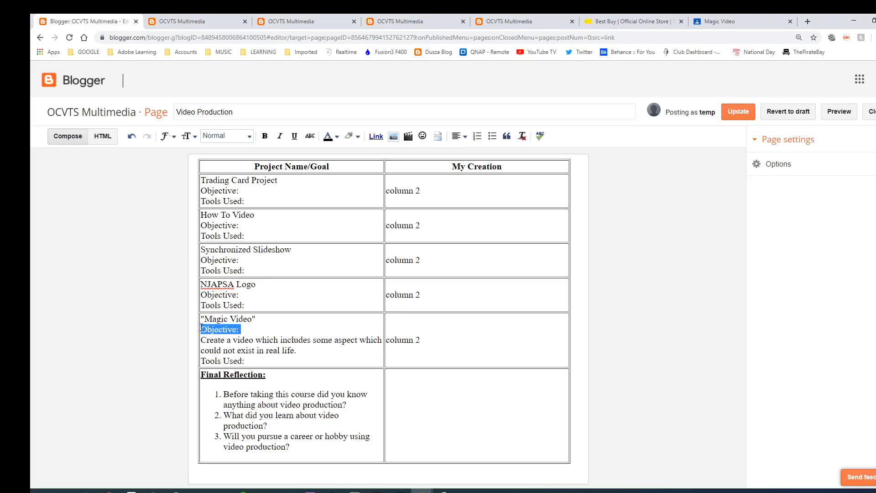
pyautogui.hotkey('ctrl', 'b')
pyautogui.hotkey('ctrl', 'u')
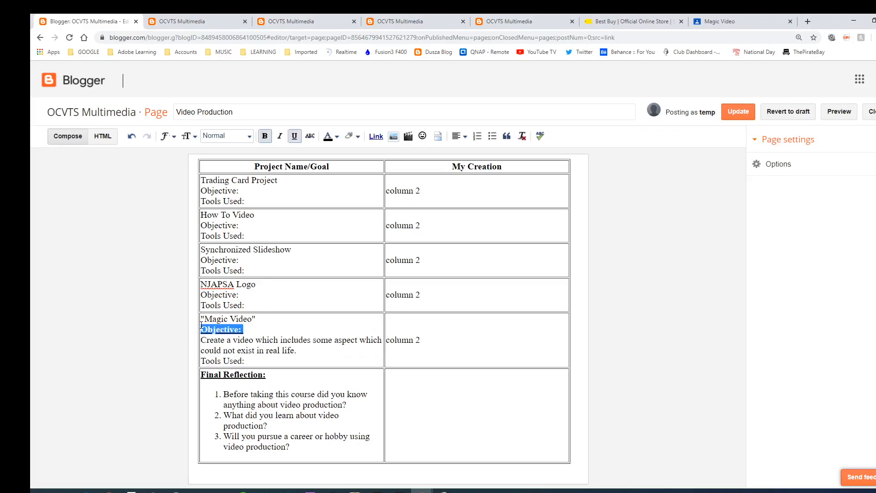
pyautogui.click(248, 327)
# Select just the first row's column 2 placeholder
pyautogui.click(262, 361)
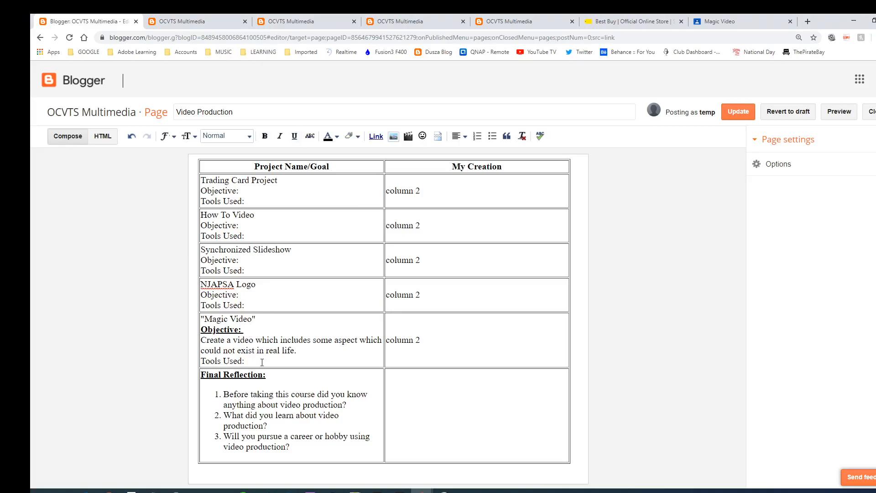
pyautogui.moveTo(418, 190); pyautogui.dragTo(388, 191)
pyautogui.click(427, 188)
pyautogui.tripleClick(407, 188)
# Upload HDStudio.jpg and insert it into the Trading Card Project's My Creation cell
pyautogui.click(393, 137)
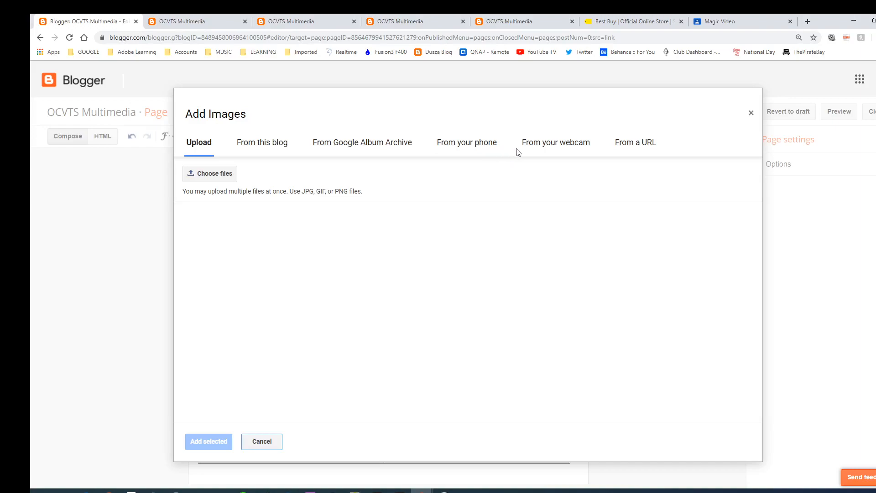
pyautogui.click(202, 177)
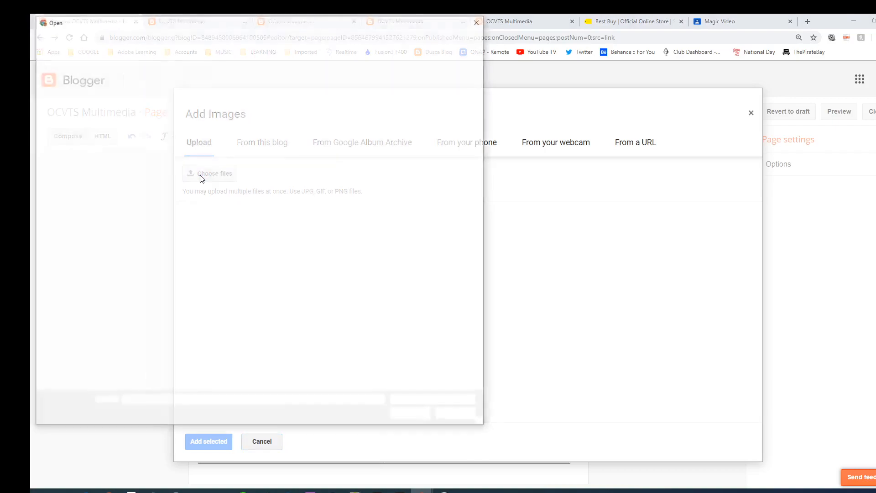
pyautogui.click(394, 145)
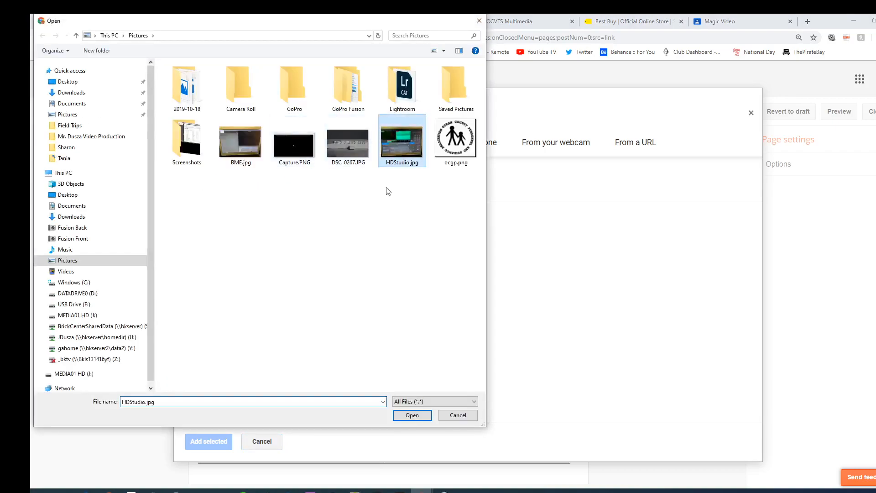
pyautogui.click(412, 416)
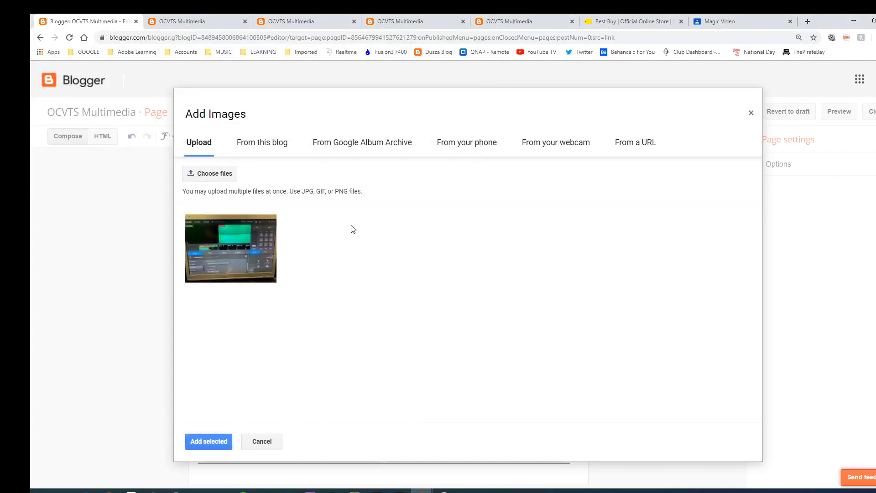
pyautogui.click(233, 250)
pyautogui.click(208, 441)
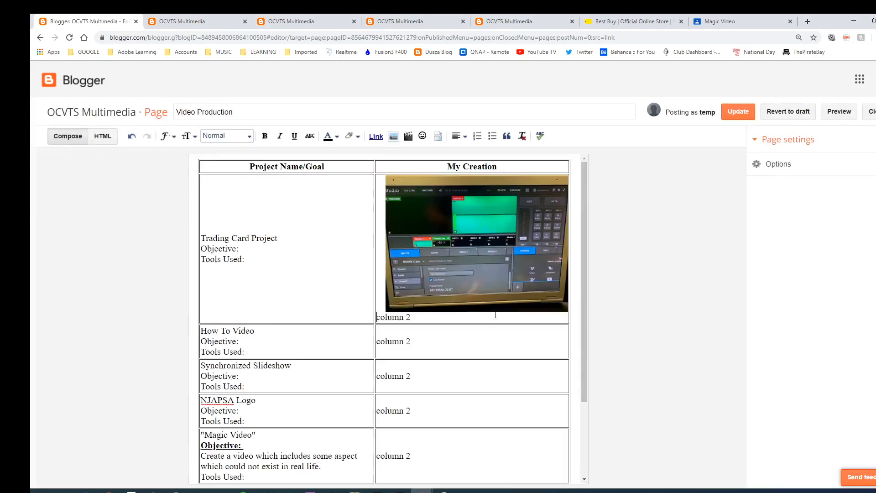
# Resize the photo to Small and delete the column 2 placeholder beneath it
pyautogui.click(492, 274)
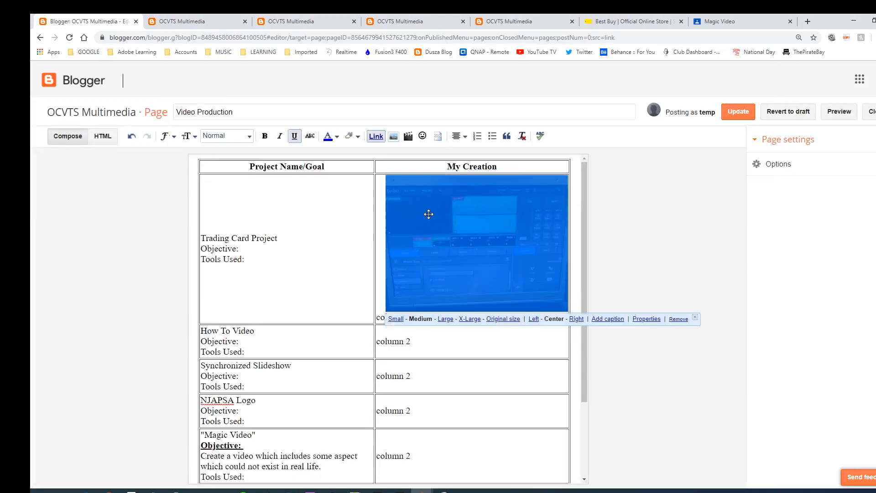
pyautogui.click(395, 318)
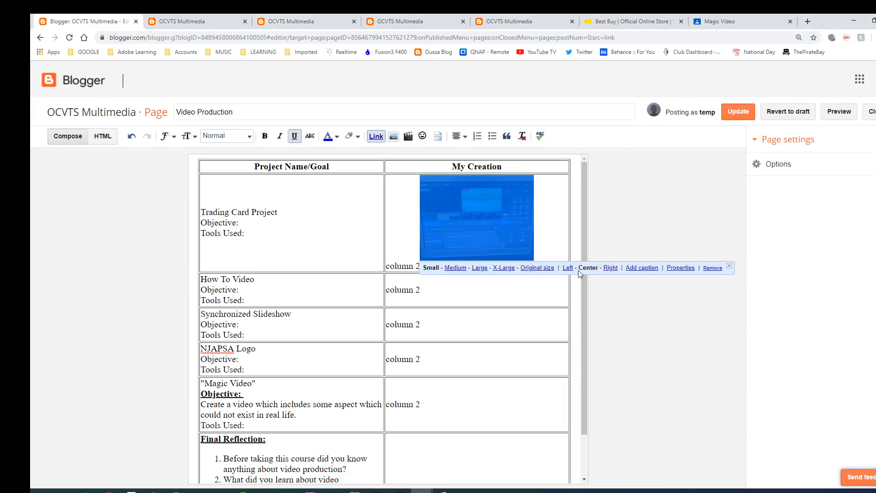
pyautogui.click(559, 232)
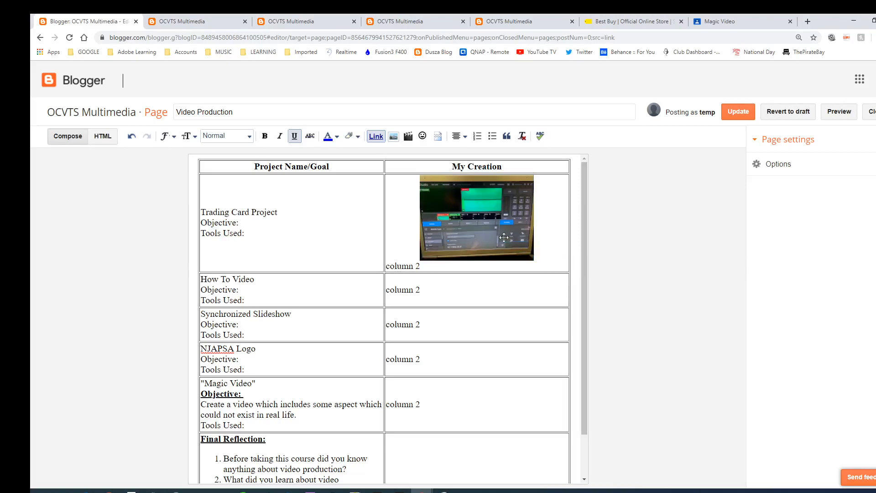
pyautogui.moveTo(420, 266); pyautogui.dragTo(387, 266)
pyautogui.press('BackSpace')
pyautogui.press('BackSpace')
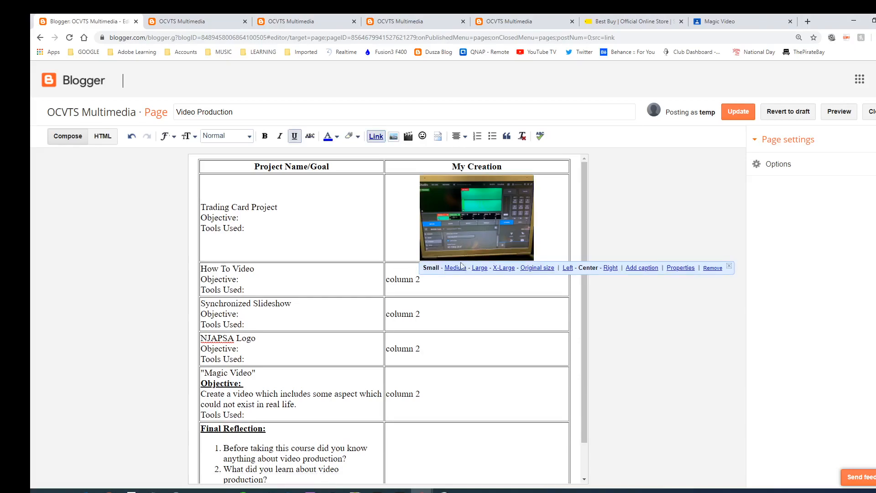
pyautogui.click(426, 279)
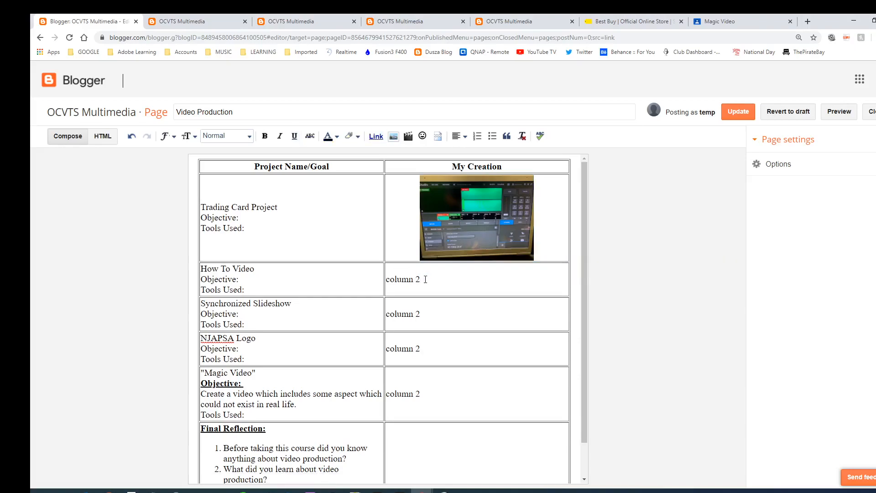
# Replace the How To Video cell's column 2 placeholder with the Photoplus2019VR video from My YouTube videos
pyautogui.moveTo(423, 279); pyautogui.dragTo(392, 280)
pyautogui.click(408, 137)
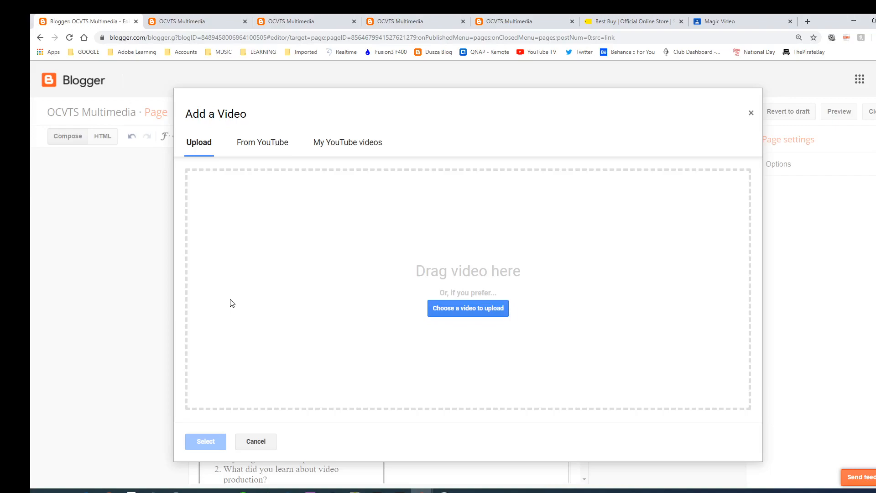
pyautogui.click(258, 144)
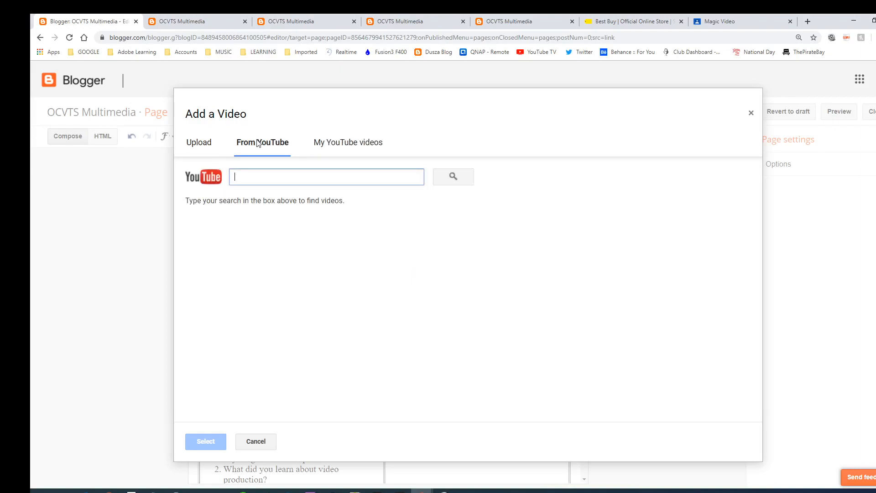
pyautogui.click(357, 145)
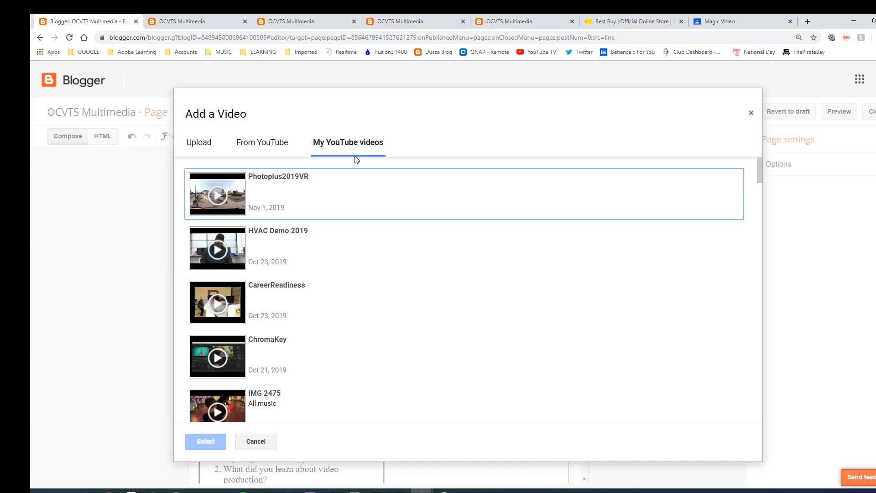
pyautogui.click(235, 189)
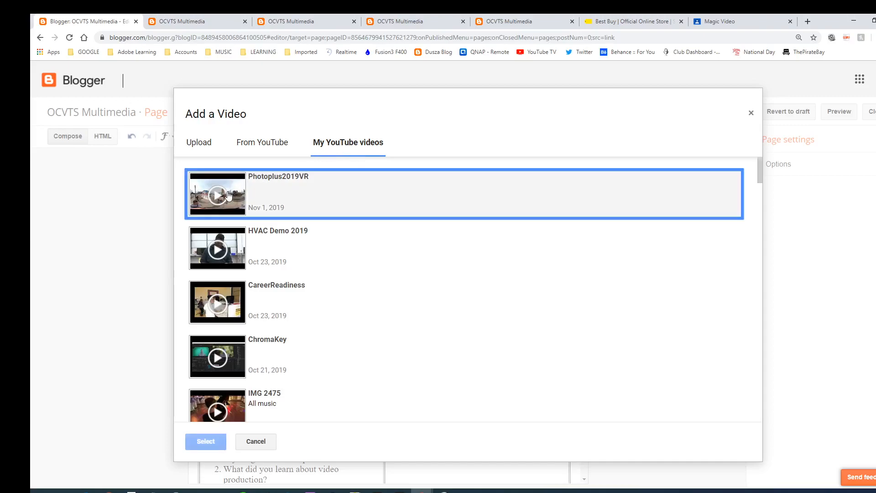
pyautogui.click(200, 440)
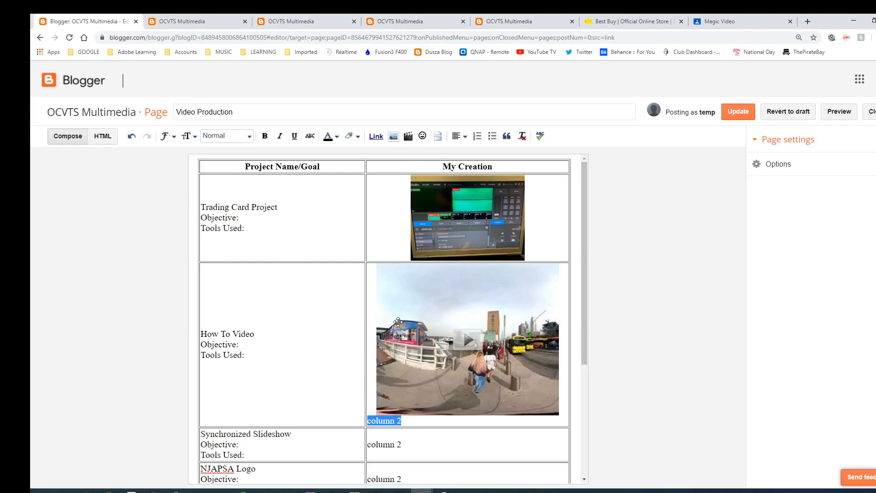
pyautogui.scroll(-2, 398, 321)
pyautogui.scroll(2, 398, 328)
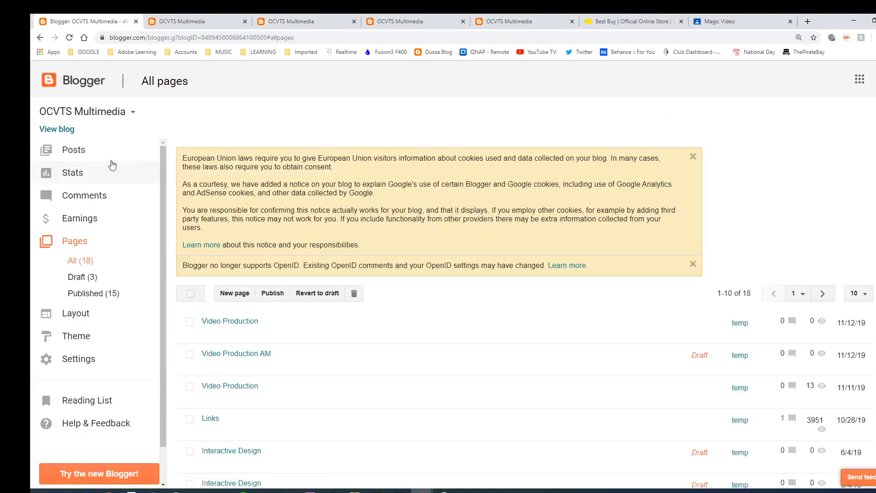
# Review the published Video Production tab on the live blog, then reopen the page for editing
pyautogui.click(69, 135)
pyautogui.scroll(-6, 506, 271)
pyautogui.scroll(3, 447, 259)
pyautogui.click(188, 97)
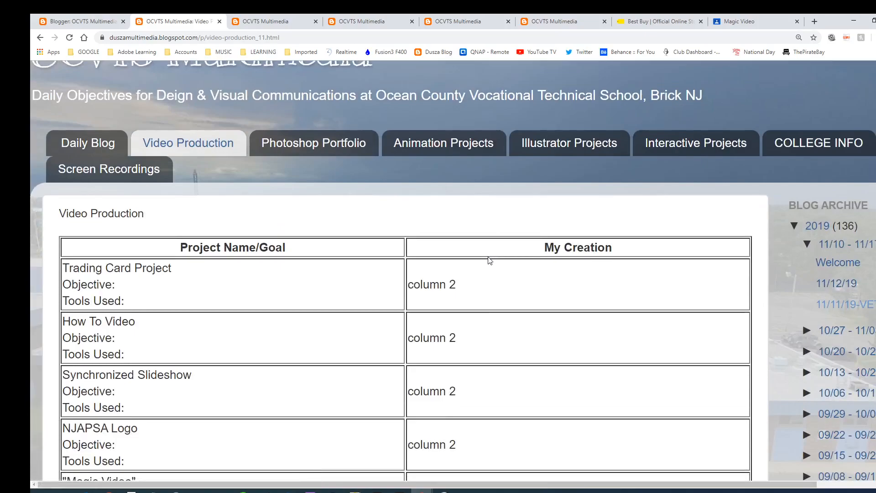
pyautogui.scroll(-5, 489, 260)
pyautogui.scroll(5, 490, 260)
pyautogui.scroll(-5, 489, 260)
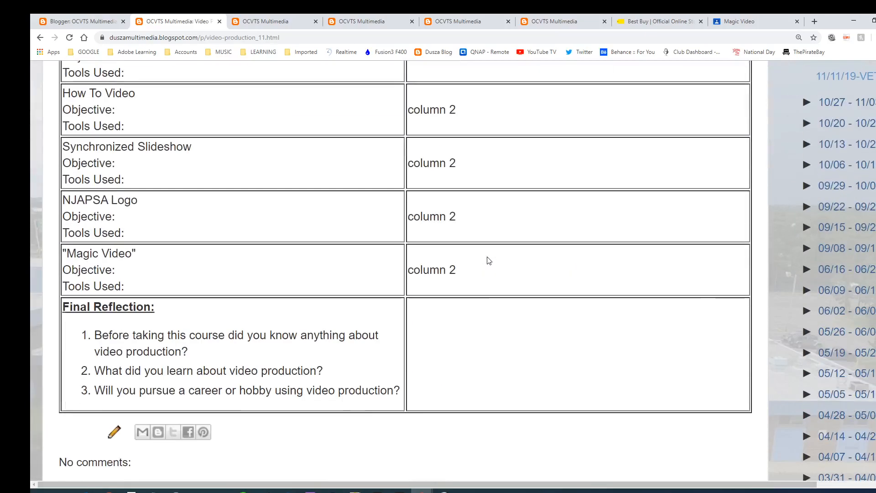
pyautogui.scroll(7, 487, 260)
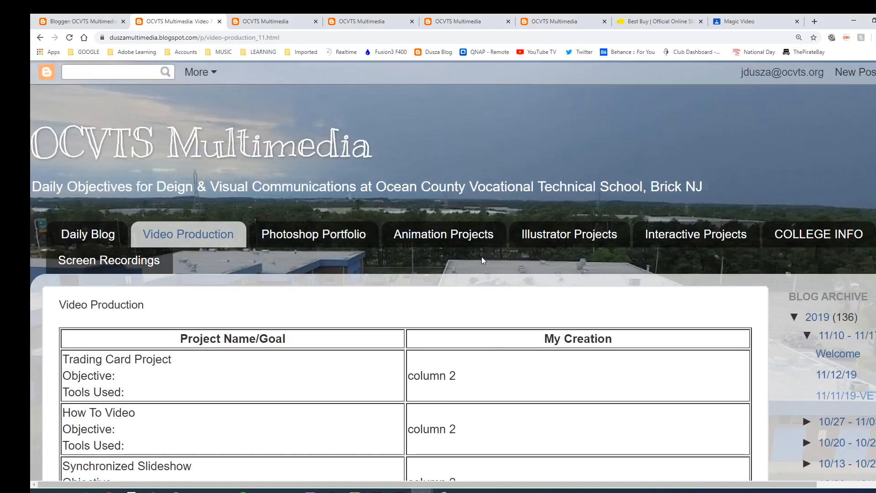
pyautogui.click(107, 20)
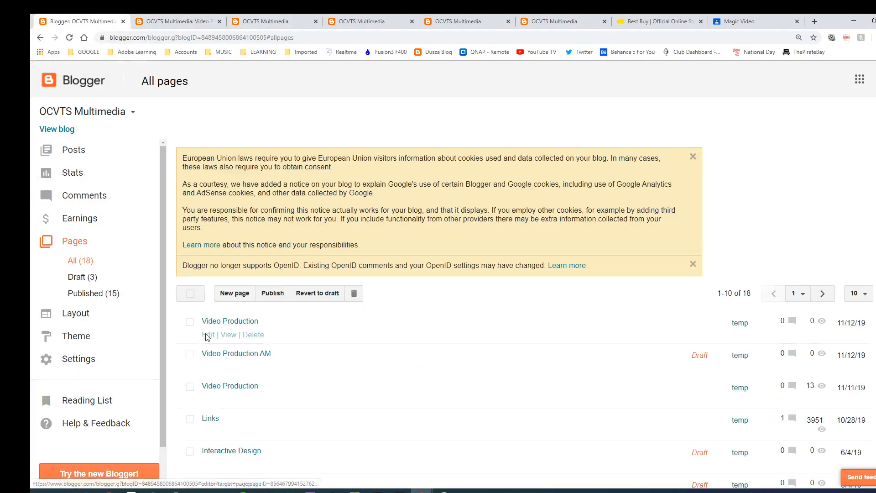
pyautogui.click(208, 336)
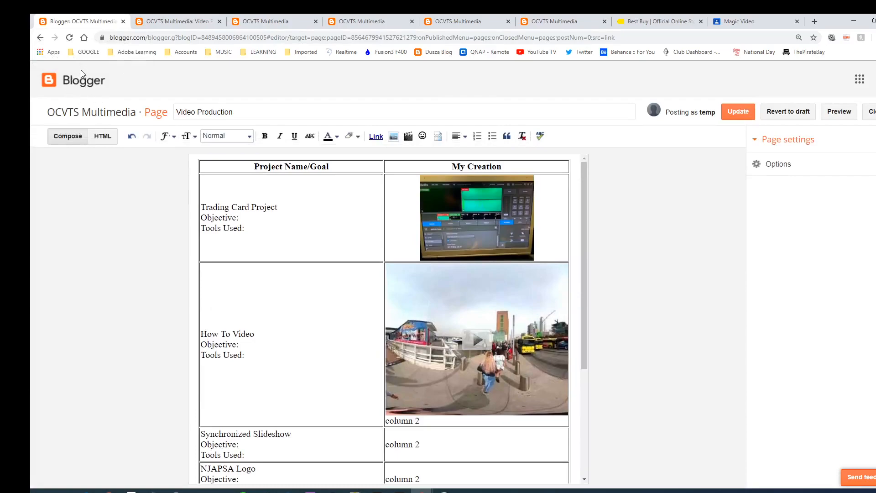
# Open the Pages gadget's settings from the blog's Layout
pyautogui.click(64, 115)
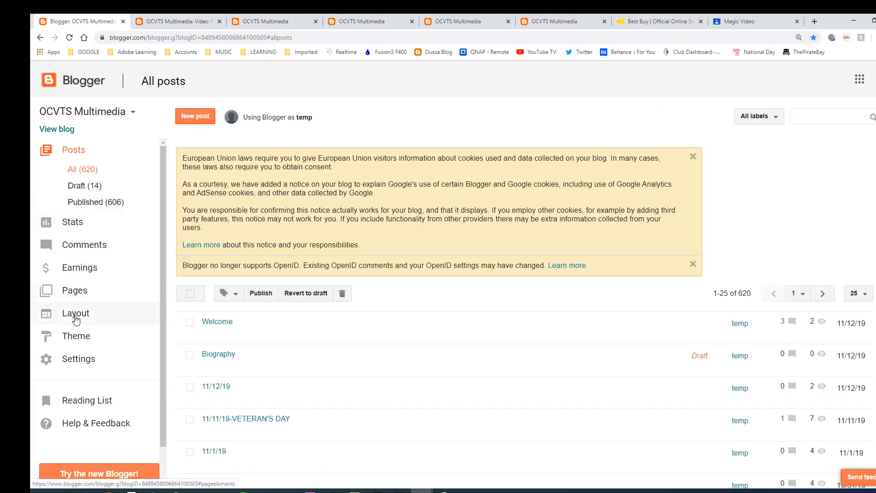
pyautogui.click(75, 314)
pyautogui.scroll(-3, 456, 365)
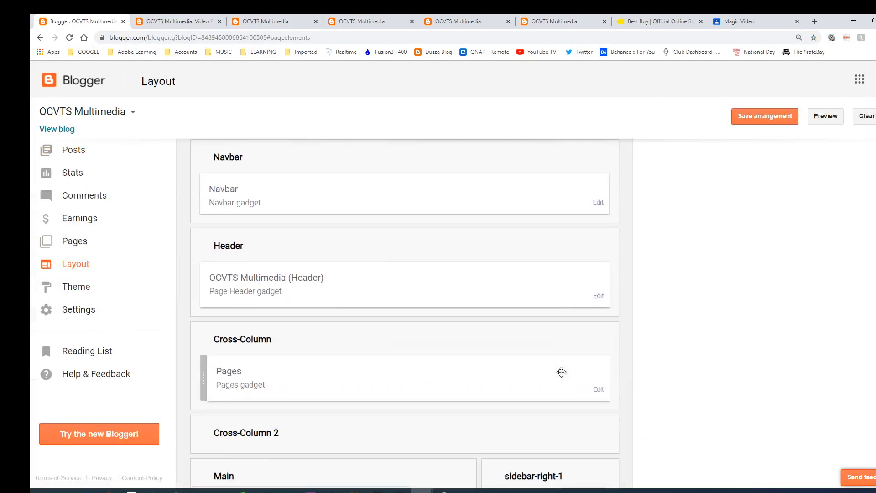
pyautogui.click(598, 382)
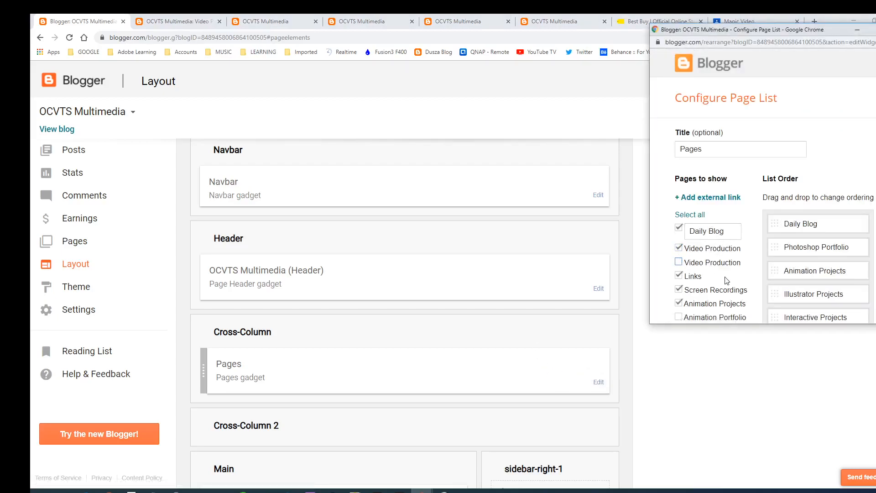
# Drag Video Production up the page list order, just after Daily Blog
pyautogui.scroll(-4, 834, 248)
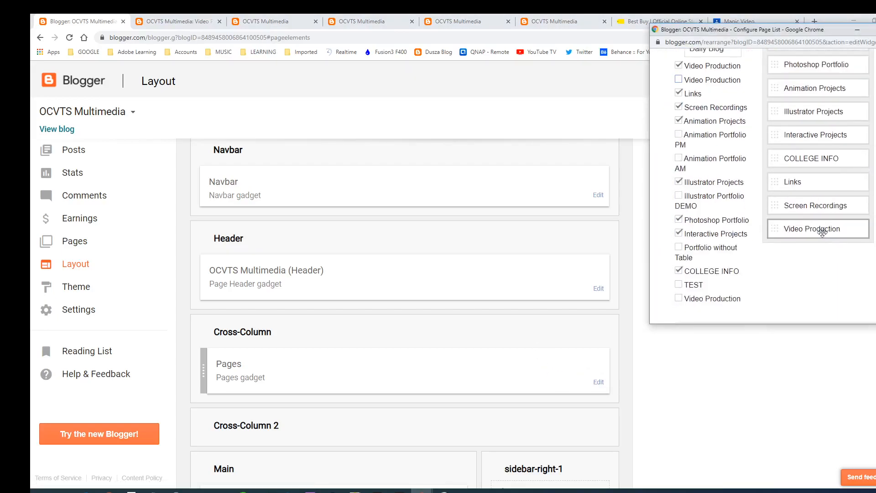
pyautogui.moveTo(821, 63); pyautogui.dragTo(821, 64)
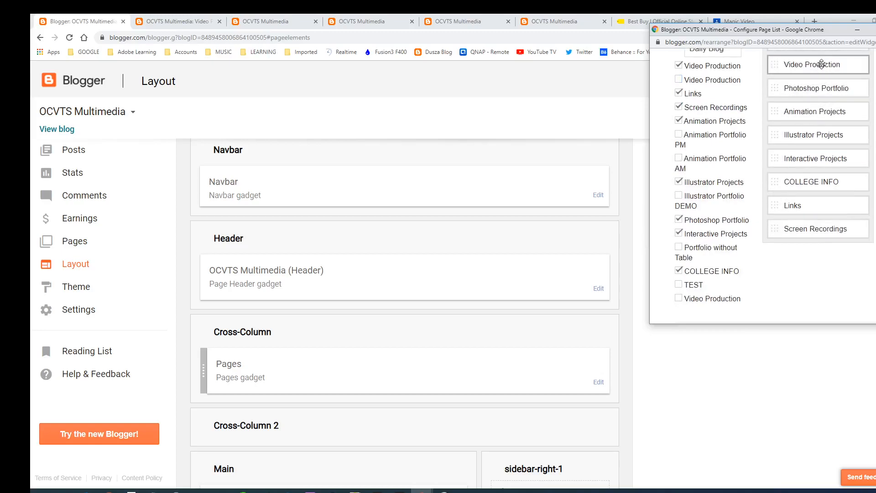
pyautogui.moveTo(743, 31); pyautogui.dragTo(637, 31)
pyautogui.scroll(-4, 676, 215)
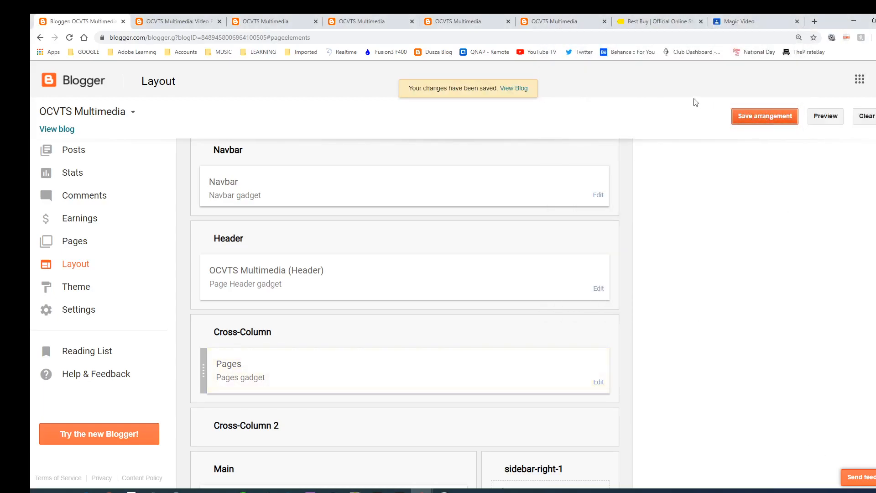
# View the live blog's Video Production page and play the embedded Photoplus2019VR video
pyautogui.click(77, 130)
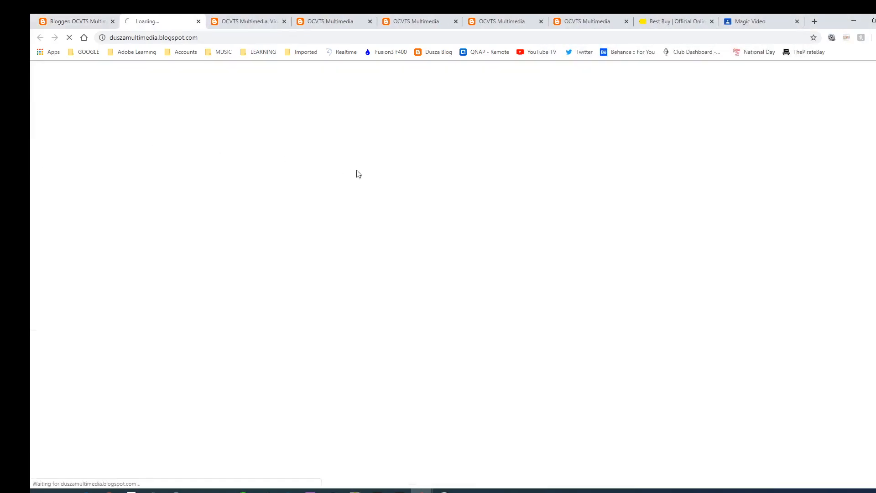
pyautogui.click(188, 234)
pyautogui.scroll(-7, 456, 269)
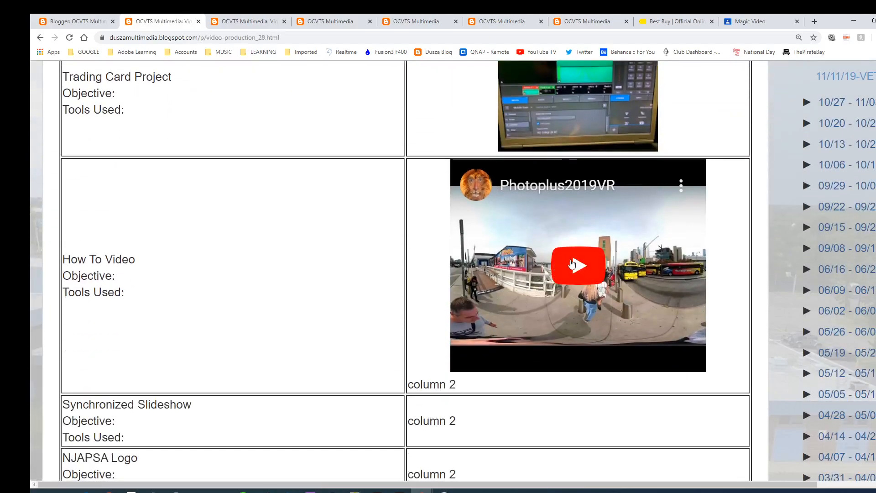
pyautogui.click(572, 264)
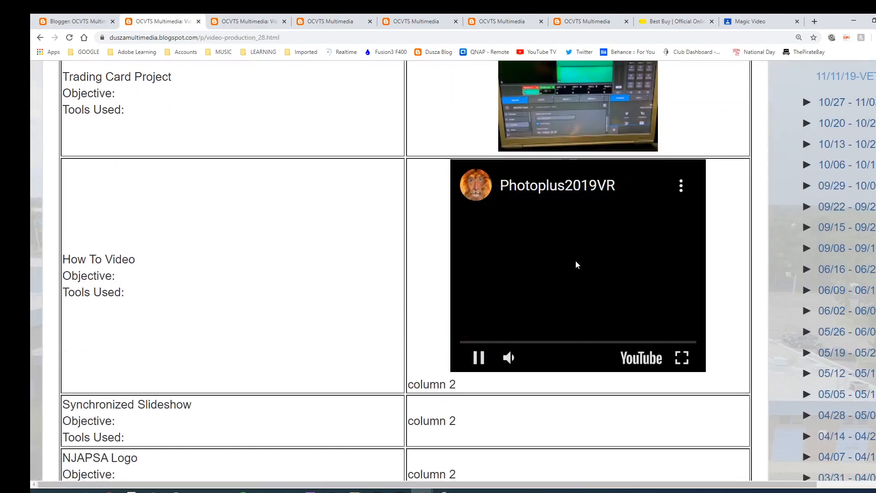